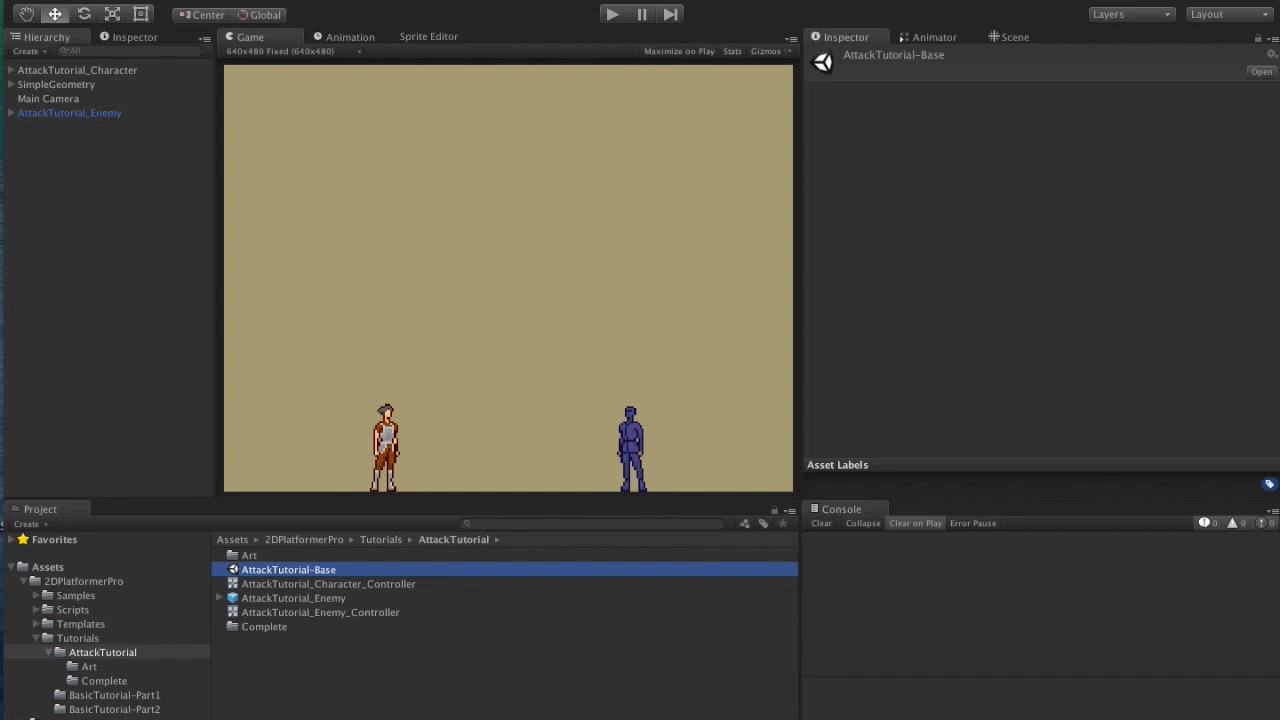
Play-test the base scene, walking the character left and right past the enemy and jumping.
left_click(318, 570)
left_click(611, 15)
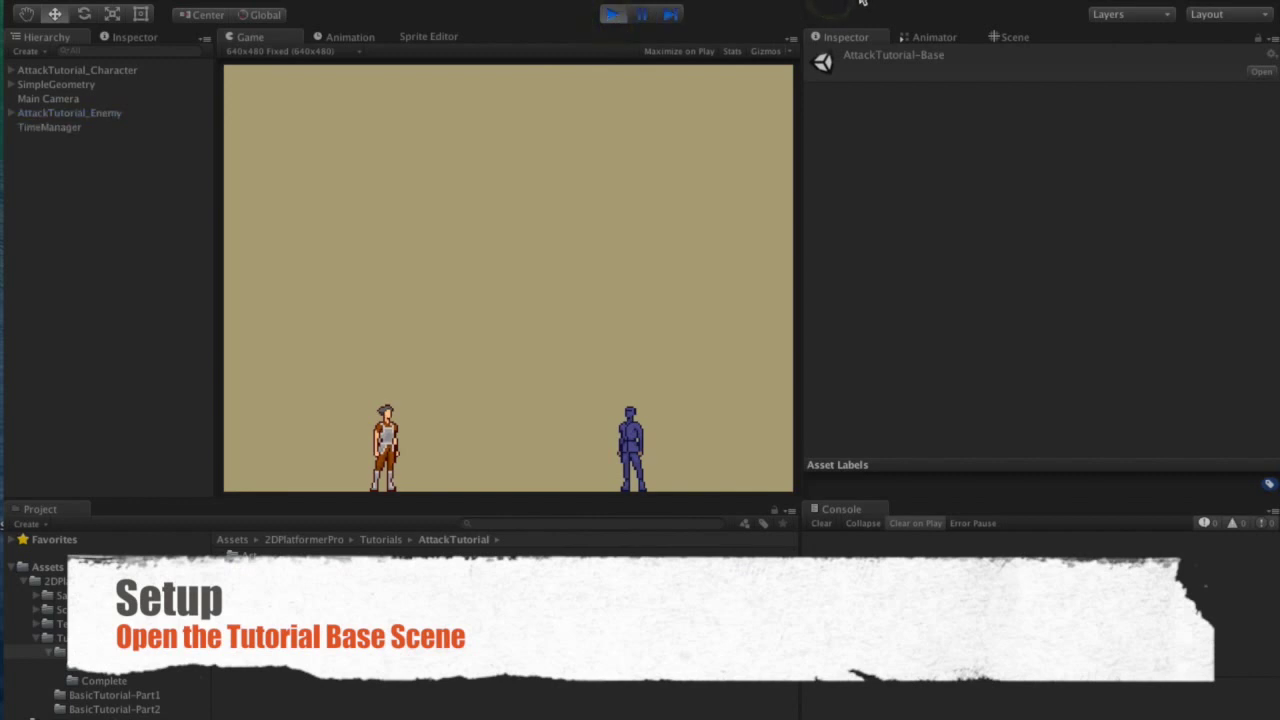
key("Right")
key("Left")
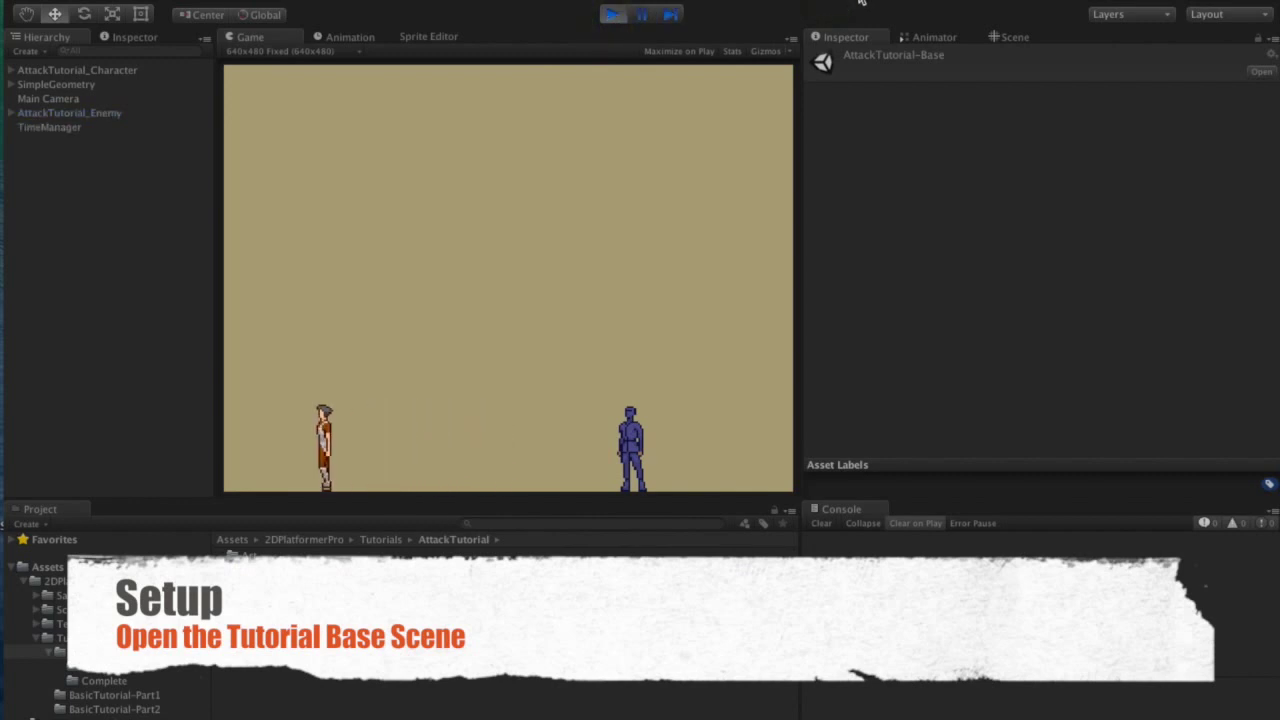
key("Right")
key("Left")
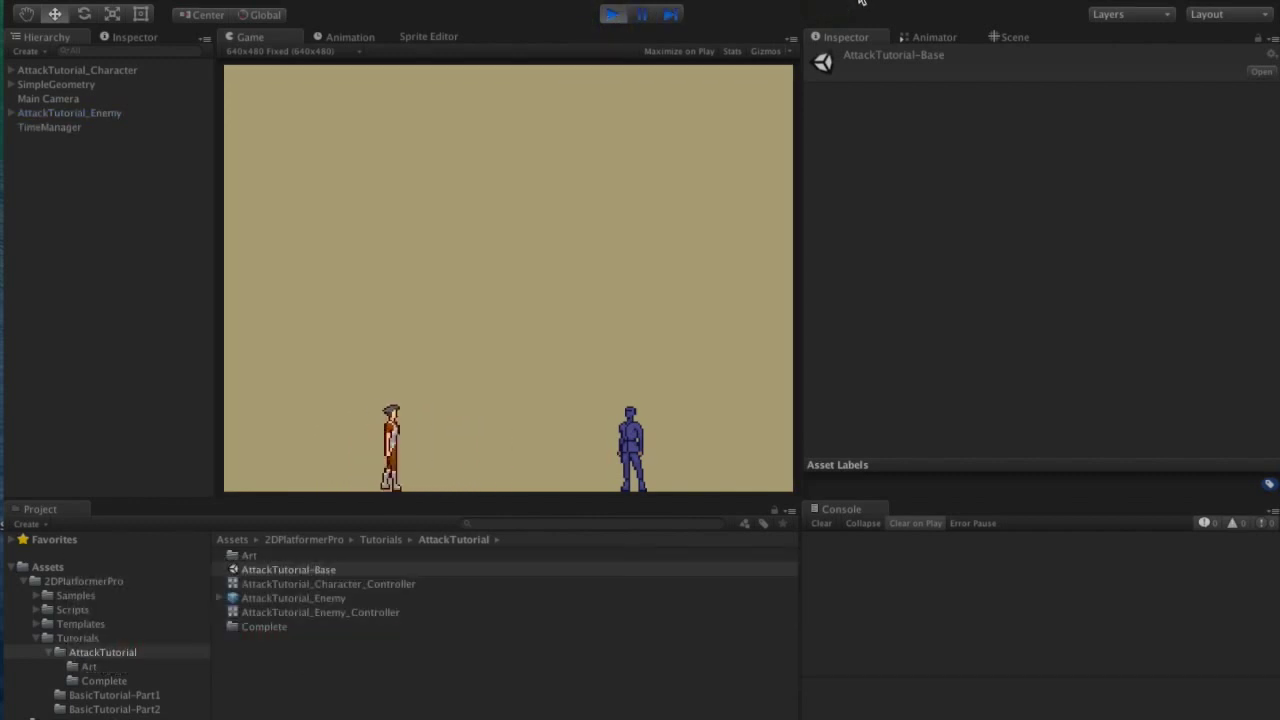
key("Right")
key("Left")
key("space")
key("Right")
key("Left")
key("Right")
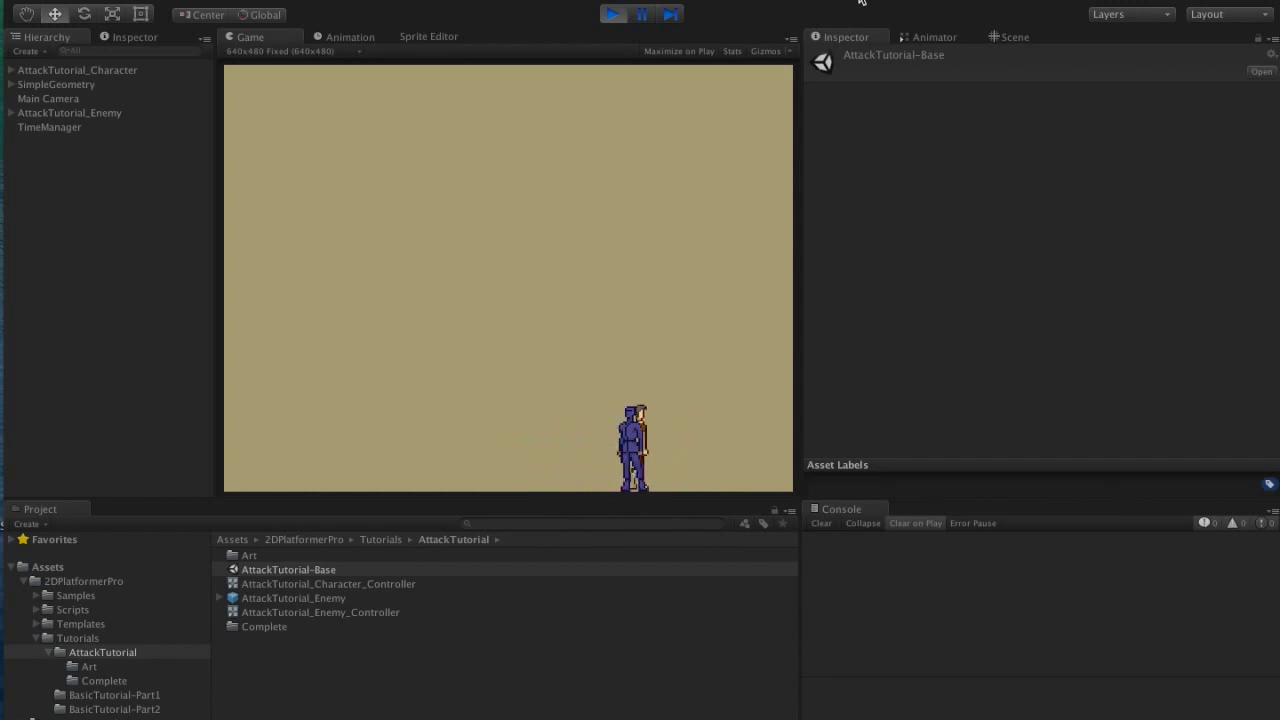
key("Left")
key("Right")
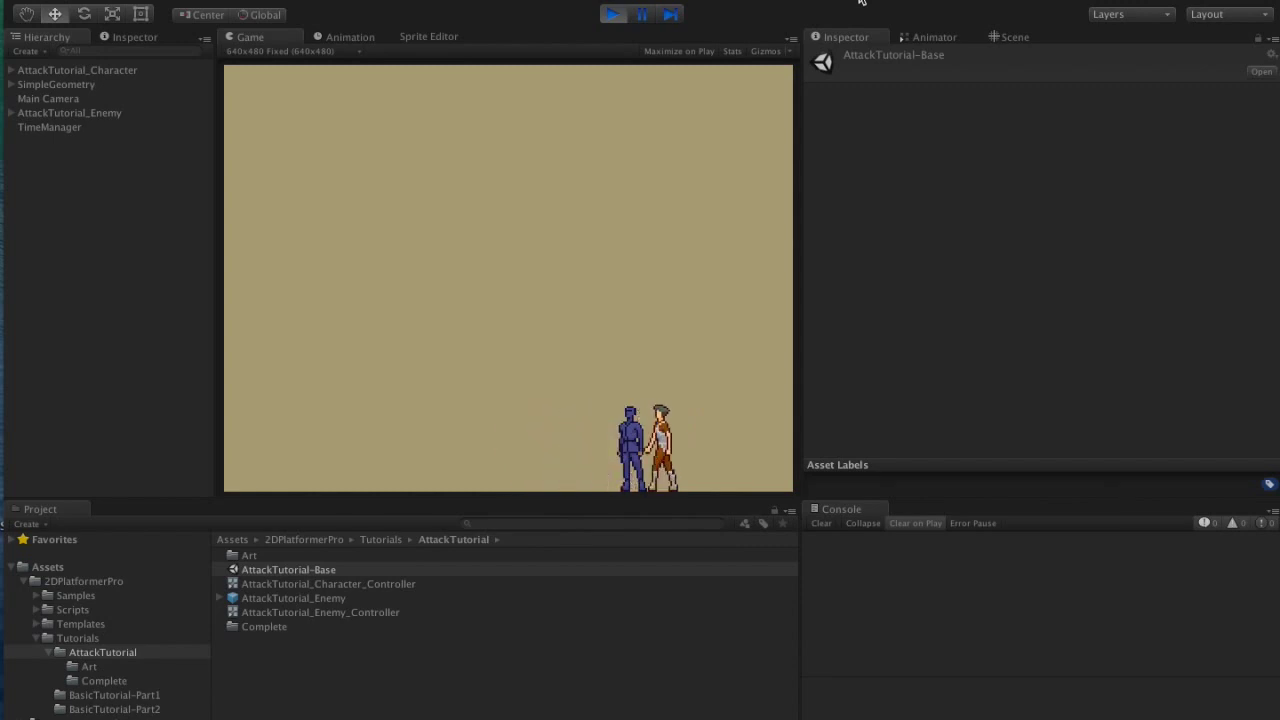
key("Left")
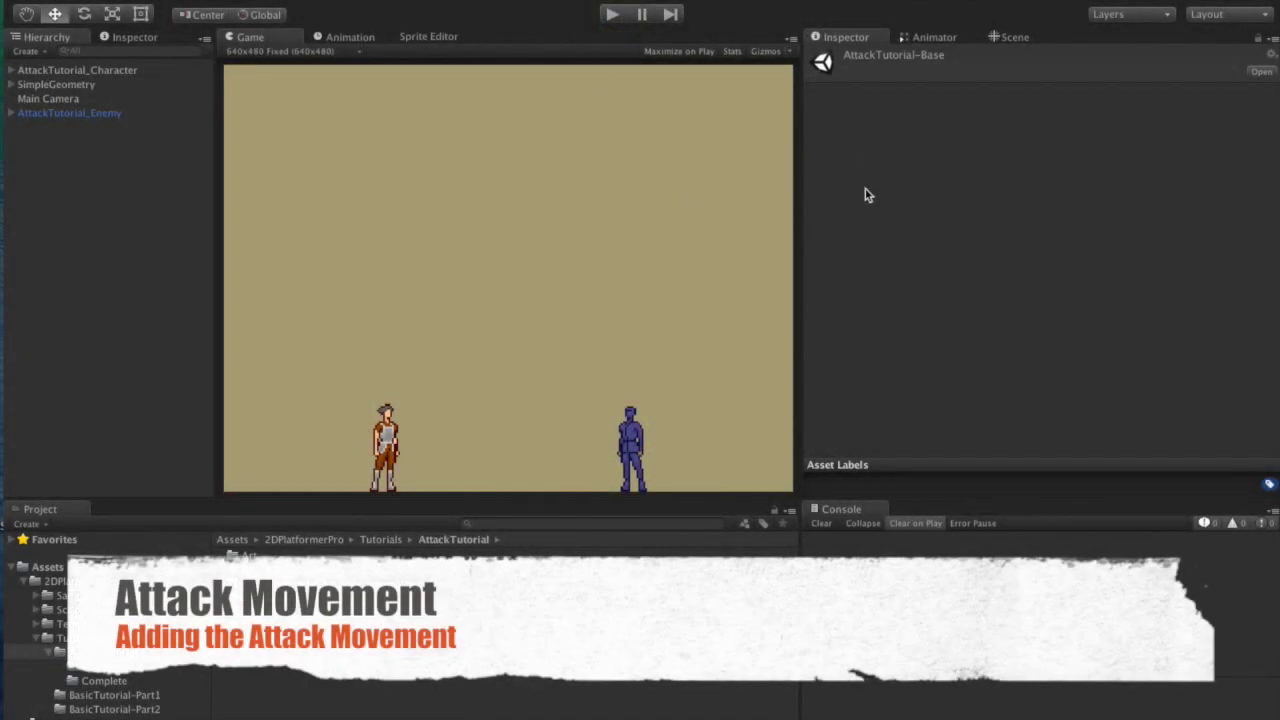
Expand AttackTutorial_Character's children and create a new empty child under it.
left_click(10, 70)
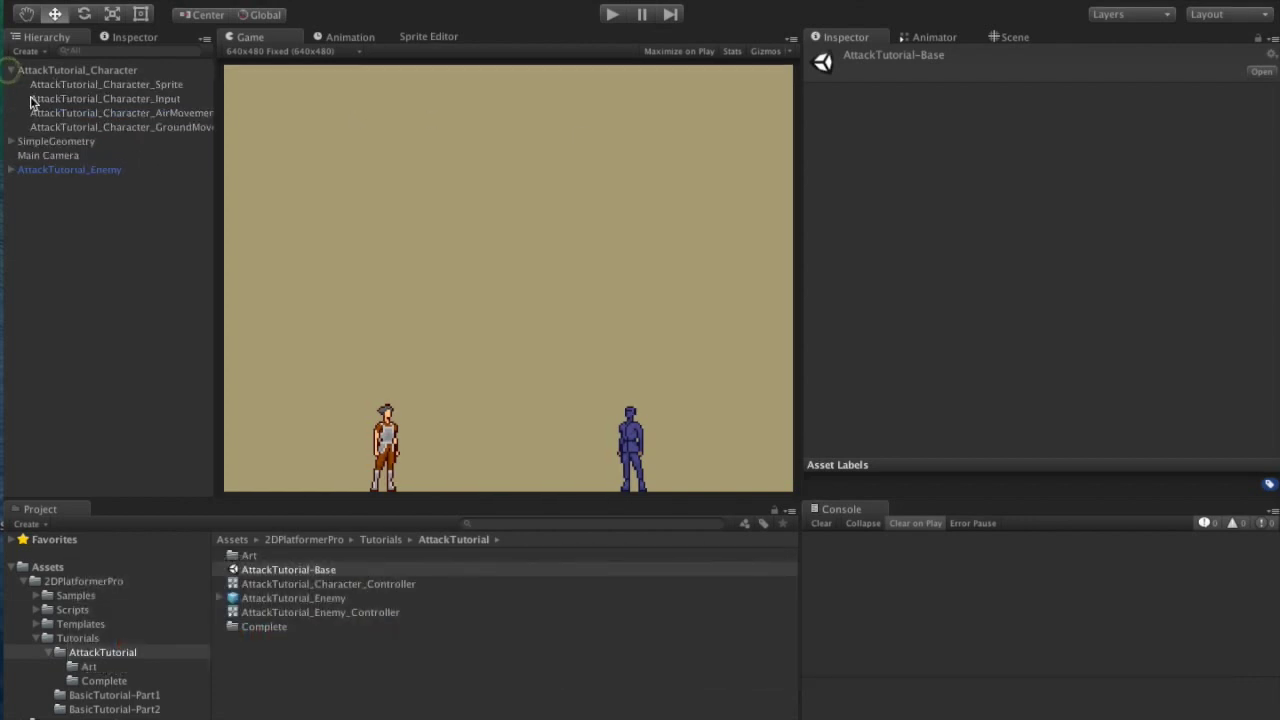
left_click(136, 129)
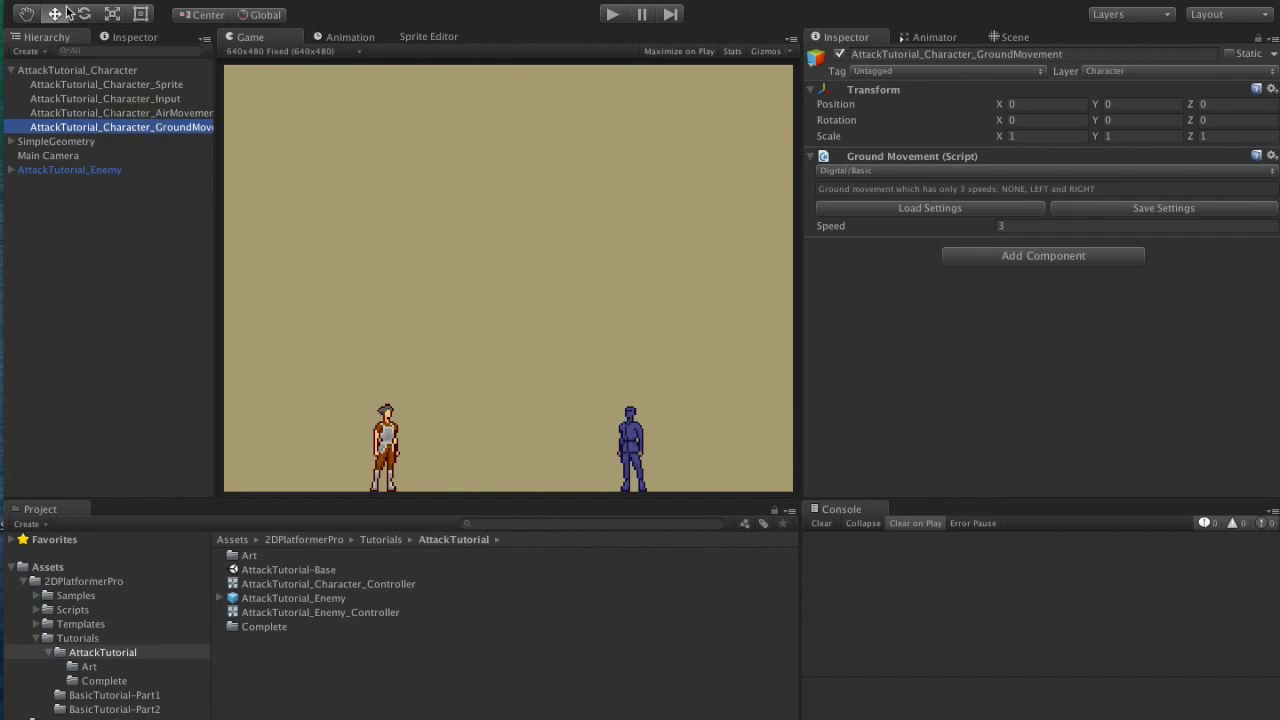
left_click(53, 66)
left_click(265, 0)
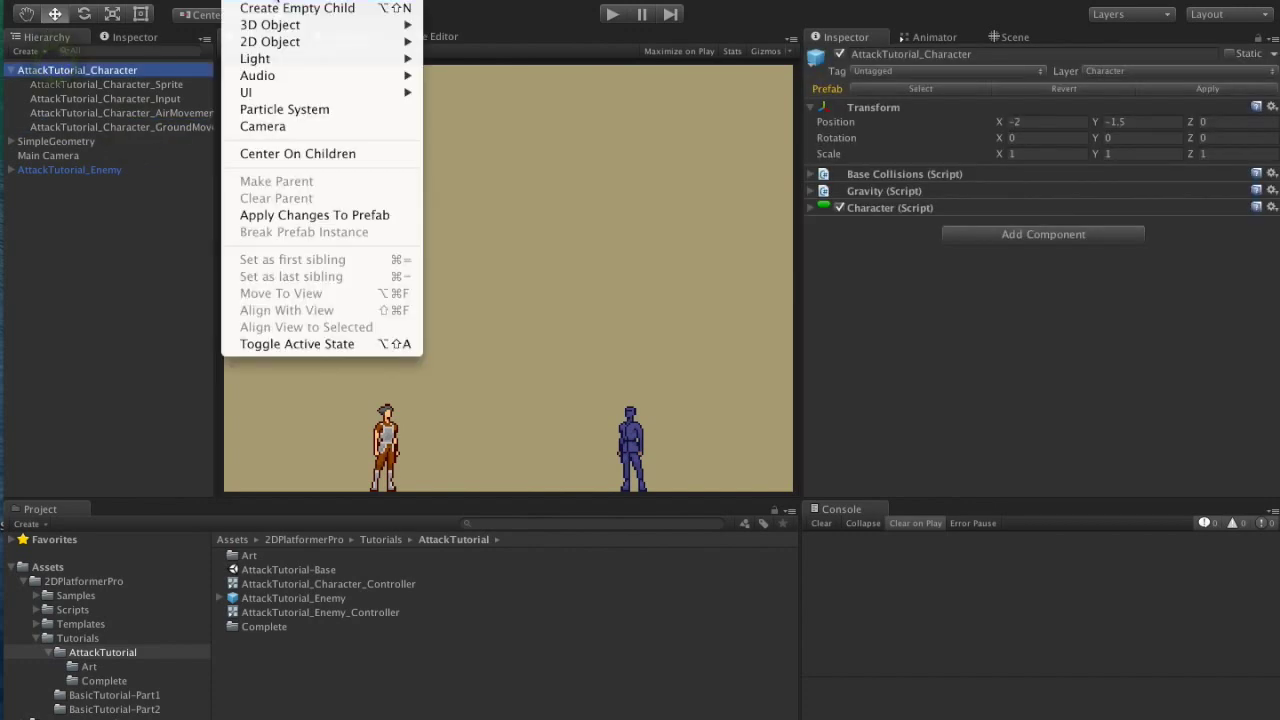
left_click(277, 9)
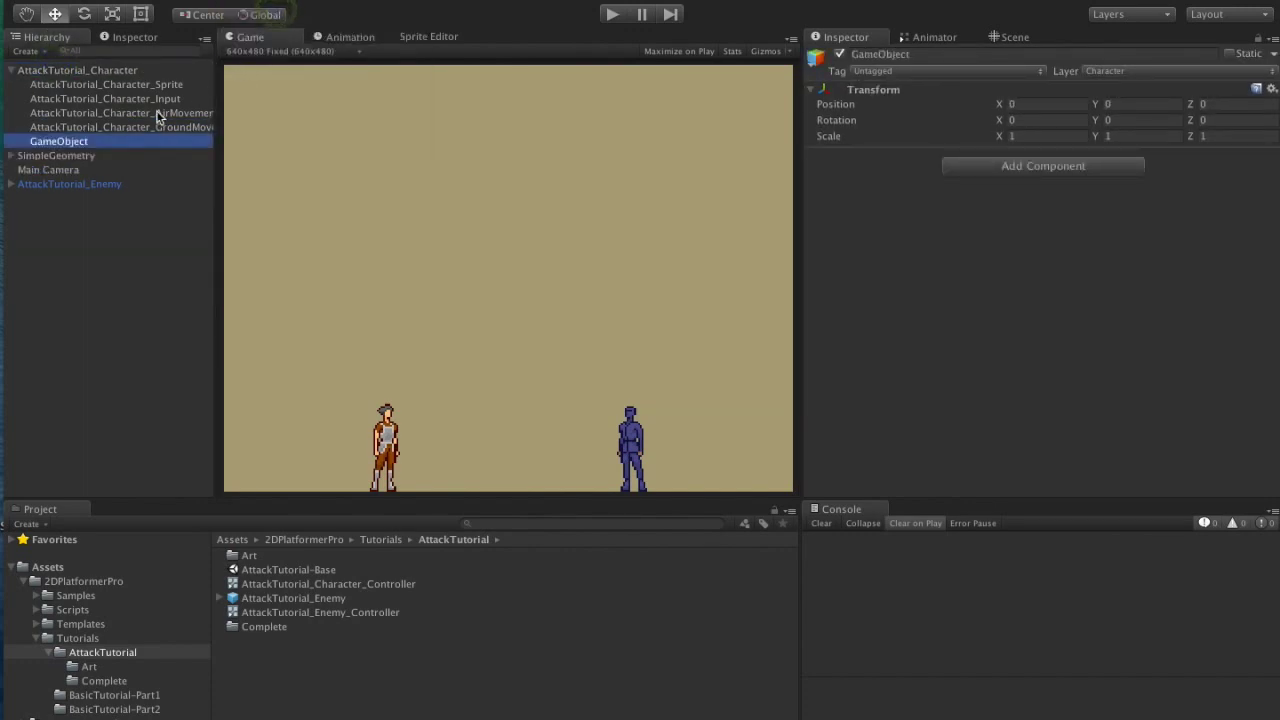
Name the child AttackTutorial_Character_Attacks and place it directly below the Input child.
key("Return")
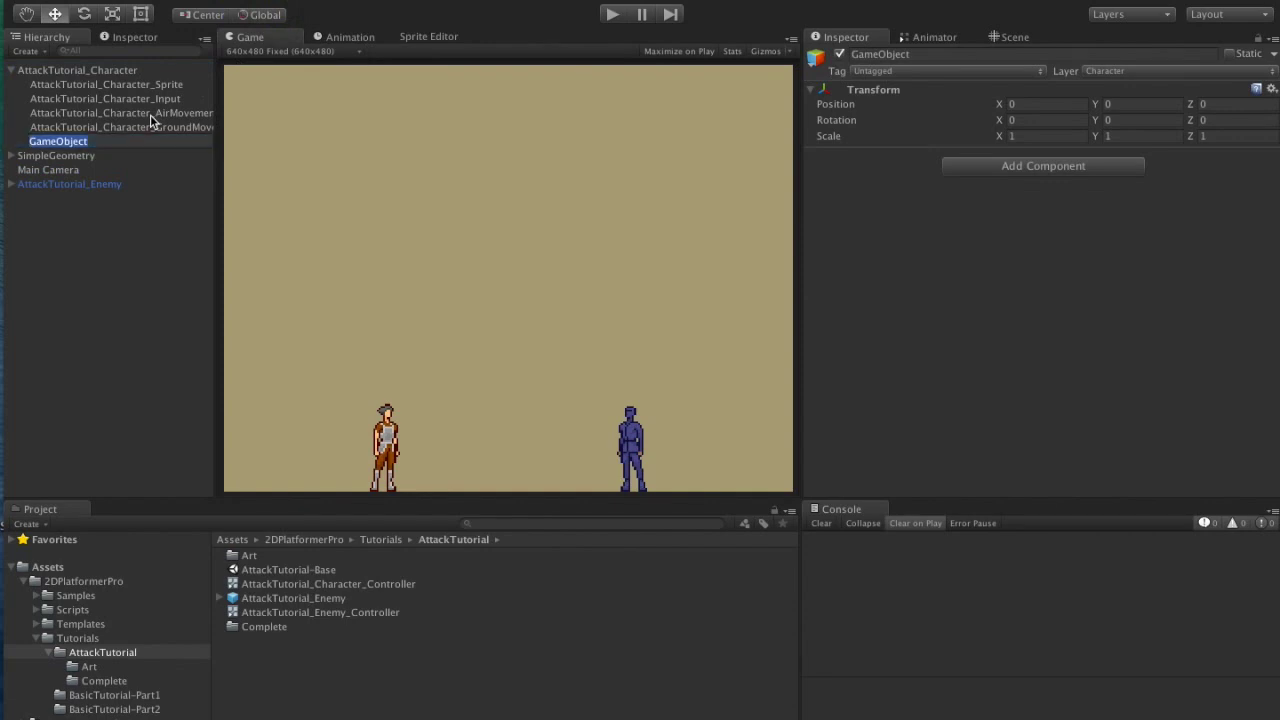
type("AttackTutorial_C")
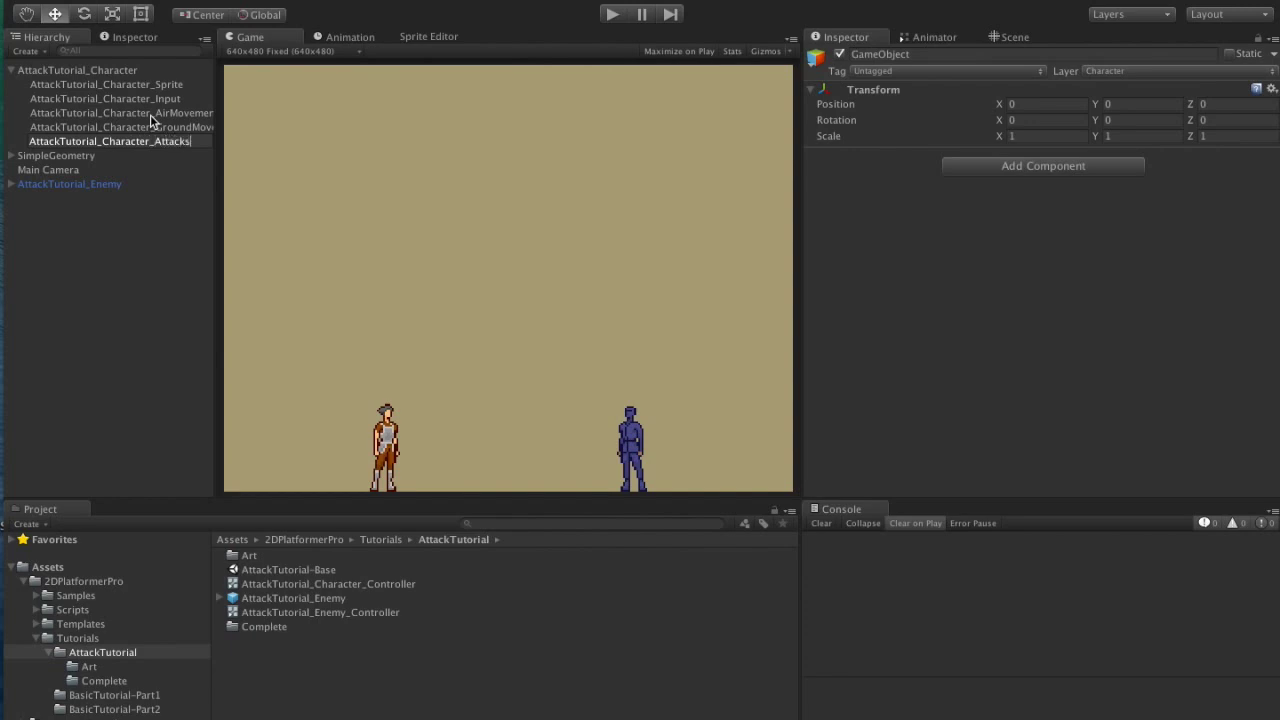
type("haracter_Attacks")
key("Return")
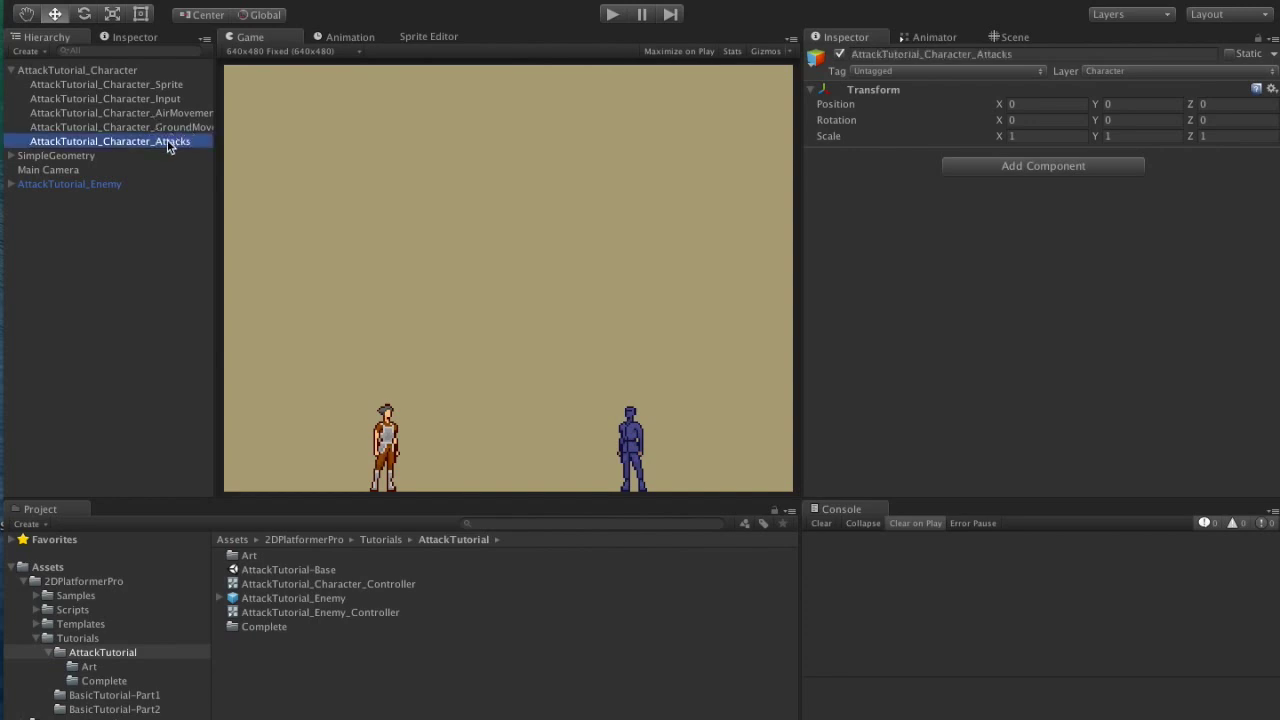
left_click_drag(166, 143, 162, 113)
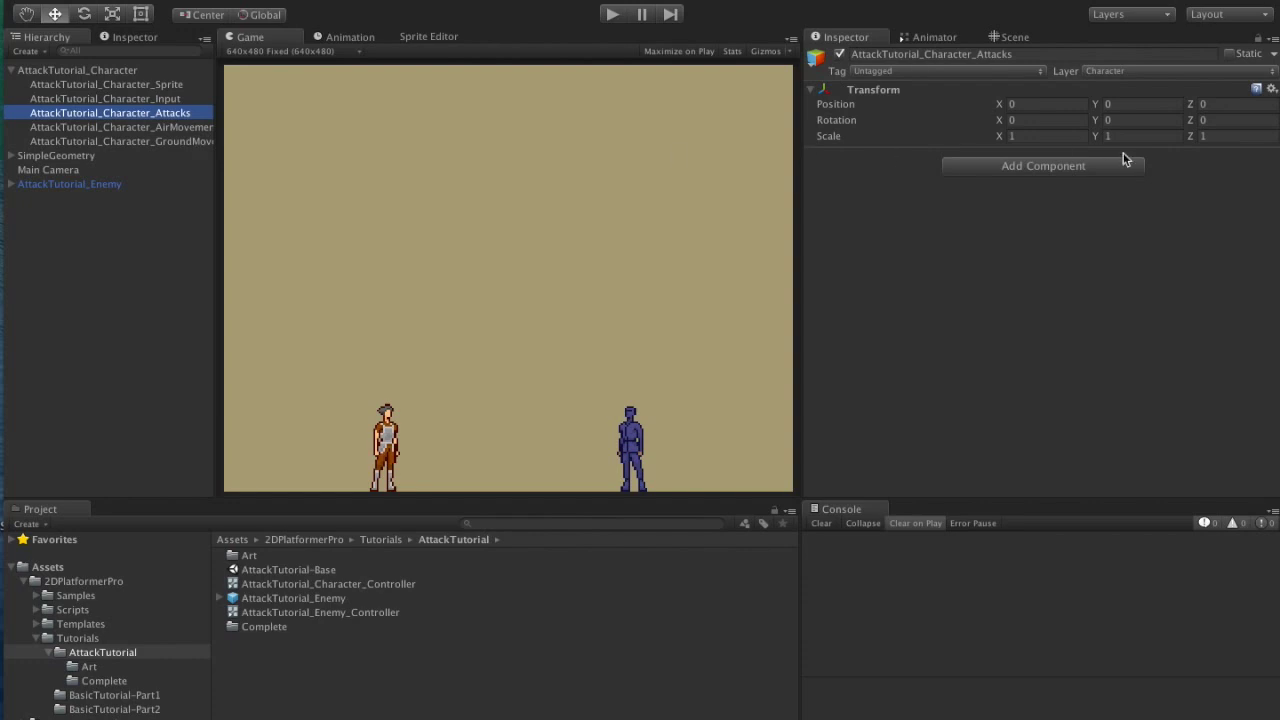
left_click(1042, 169)
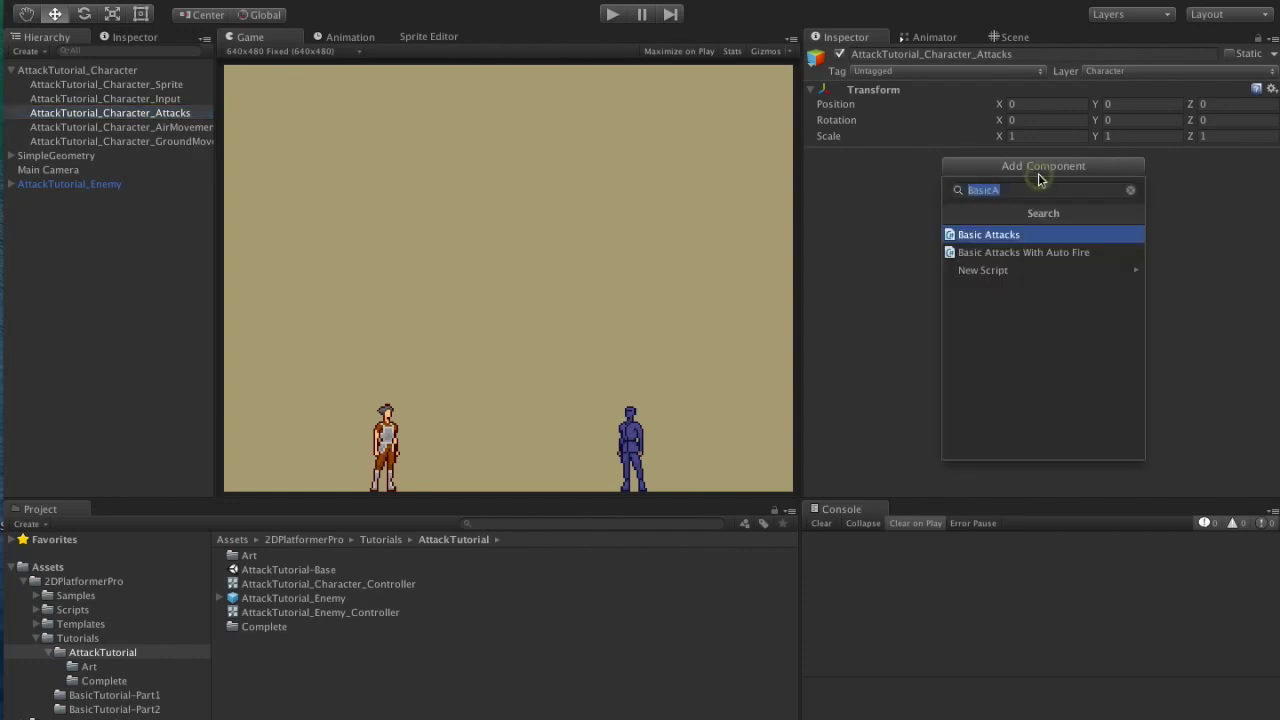
Add a Basic Attacks component with a new attack named Punch.
type("BasicA")
key("Return")
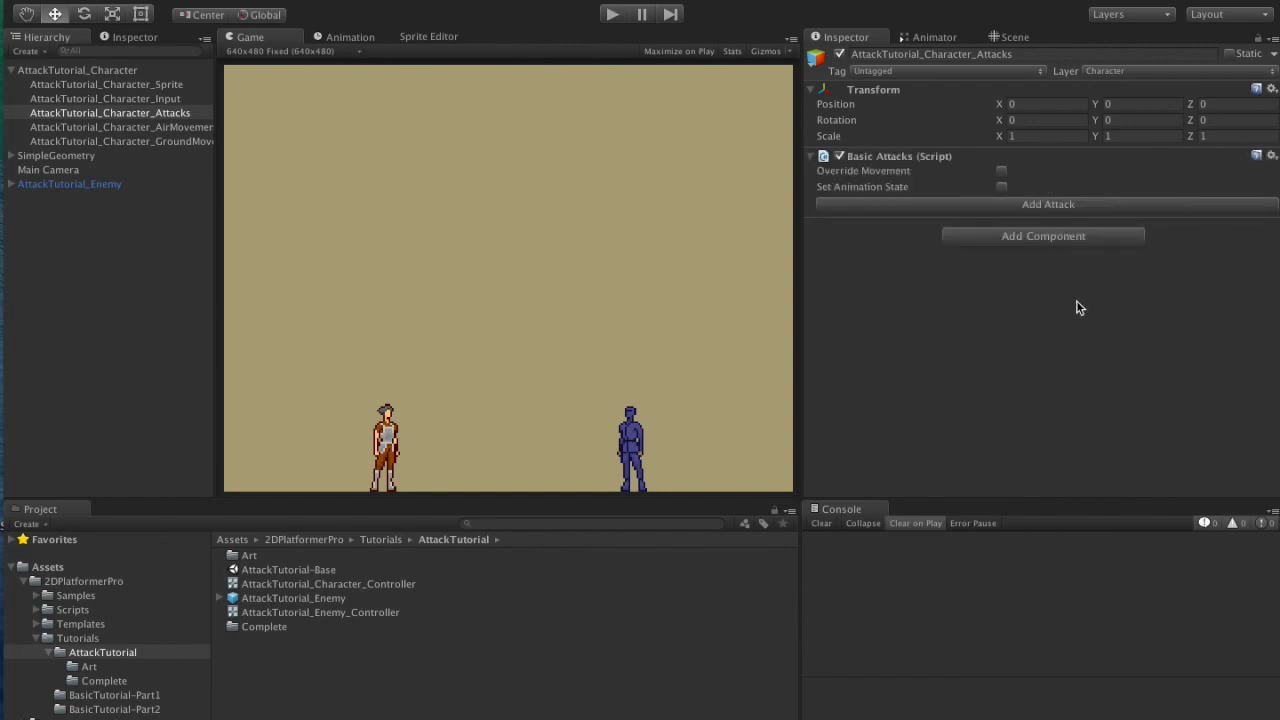
left_click(1047, 206)
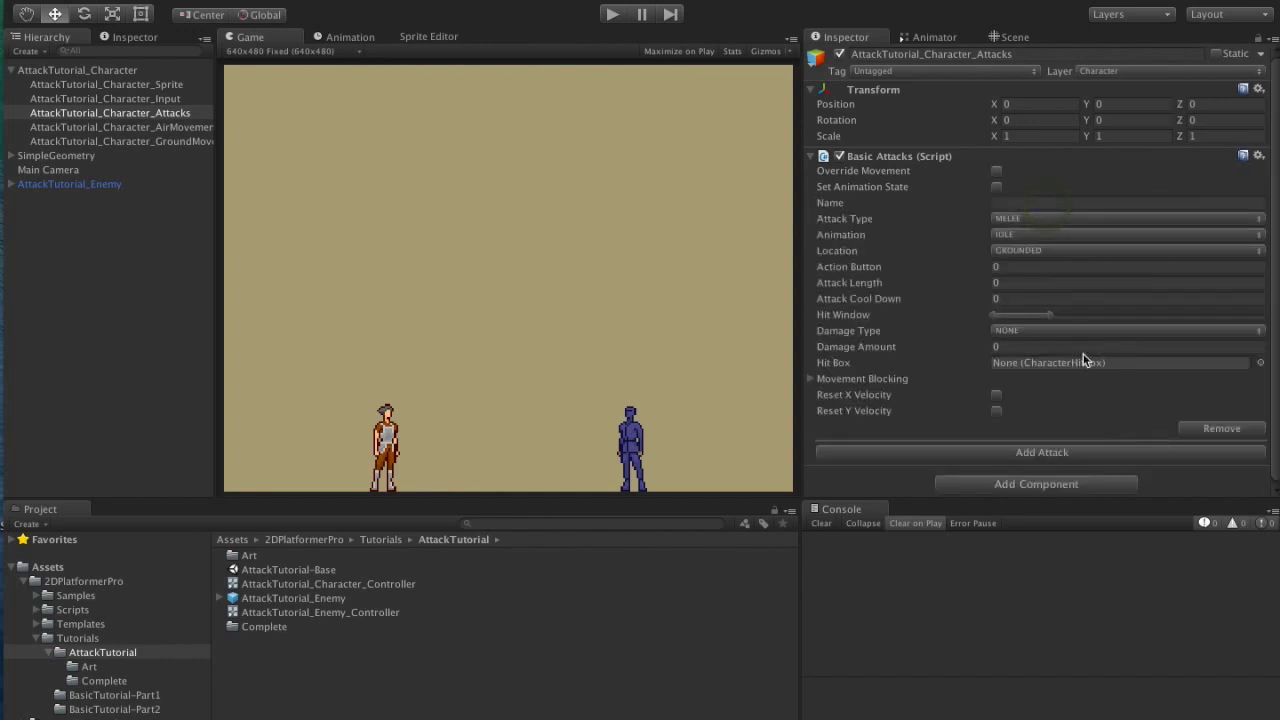
left_click(1007, 204)
type("Punch")
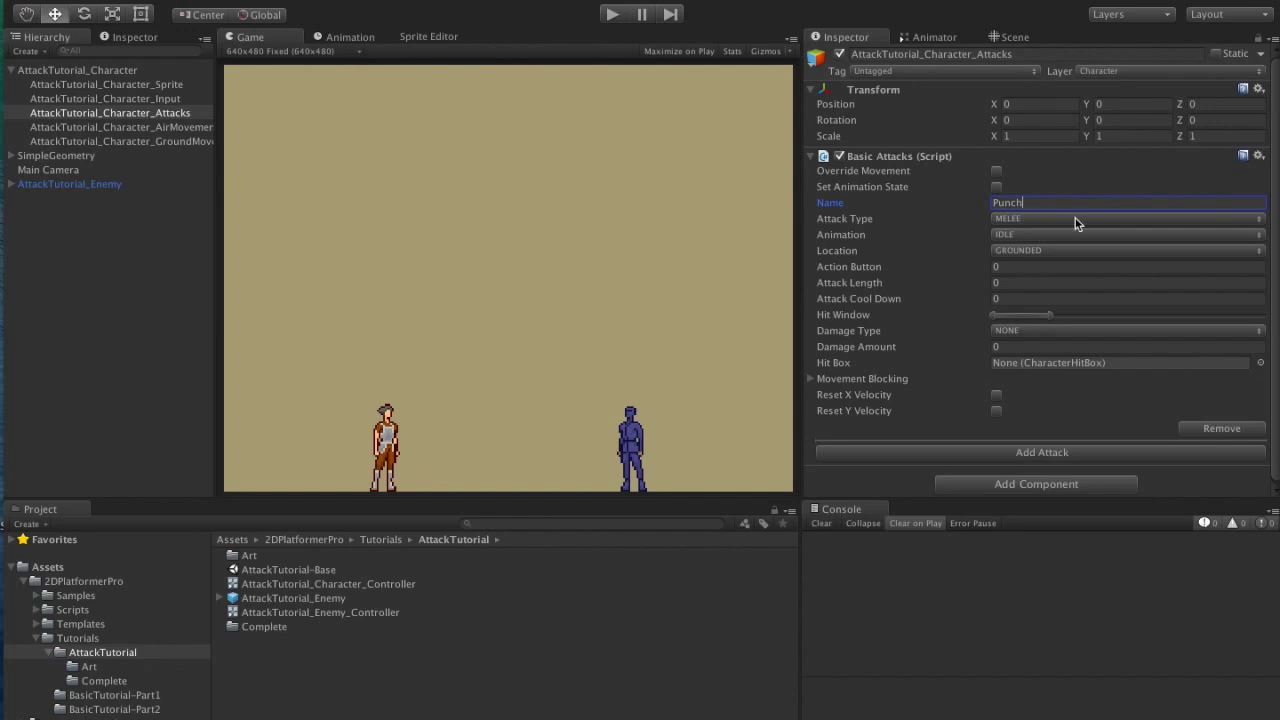
Set the Punch attack's animation to ATTACK_PUNCH.
left_click(1016, 236)
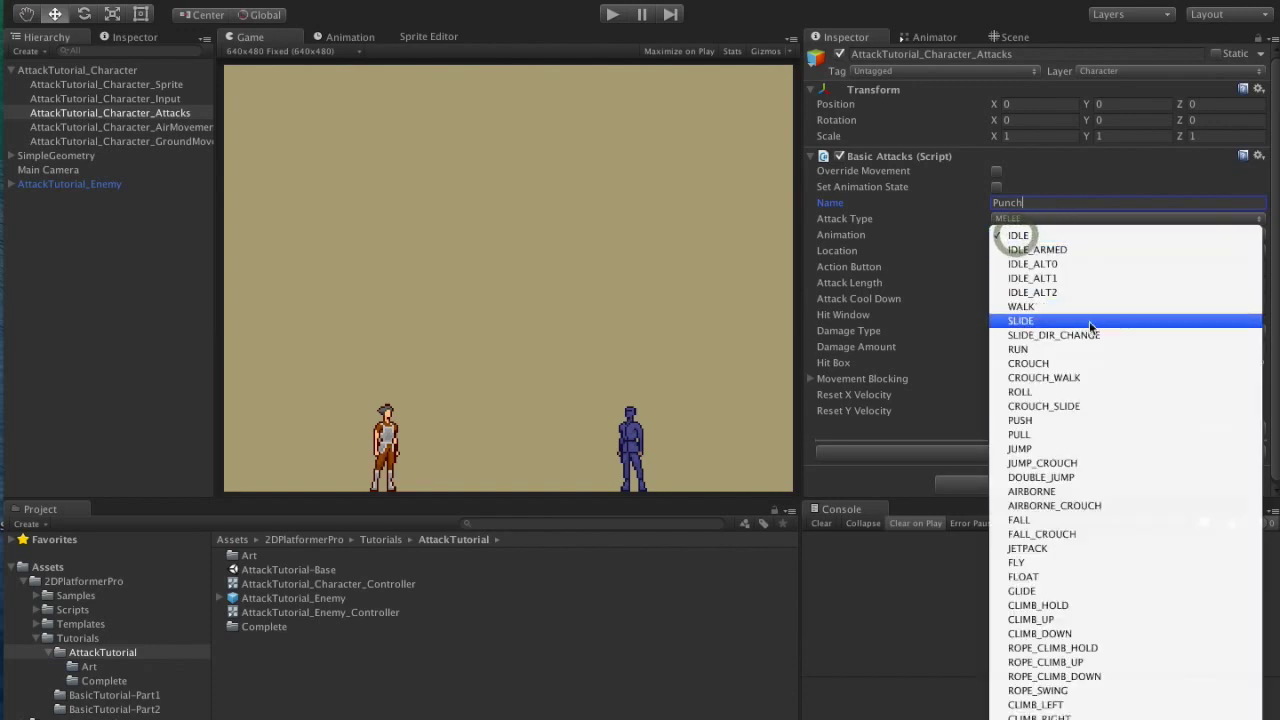
scroll(1076, 365, "down", 10)
scroll(1078, 375, "down", 5)
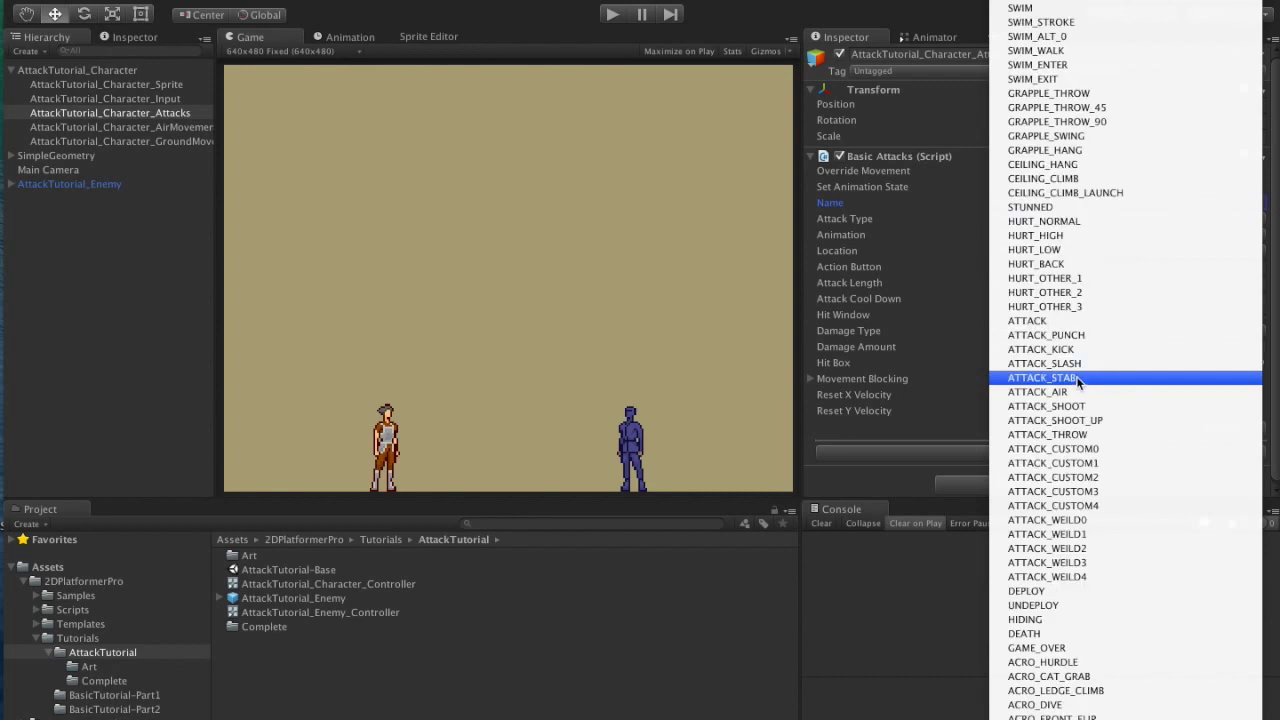
left_click(1062, 336)
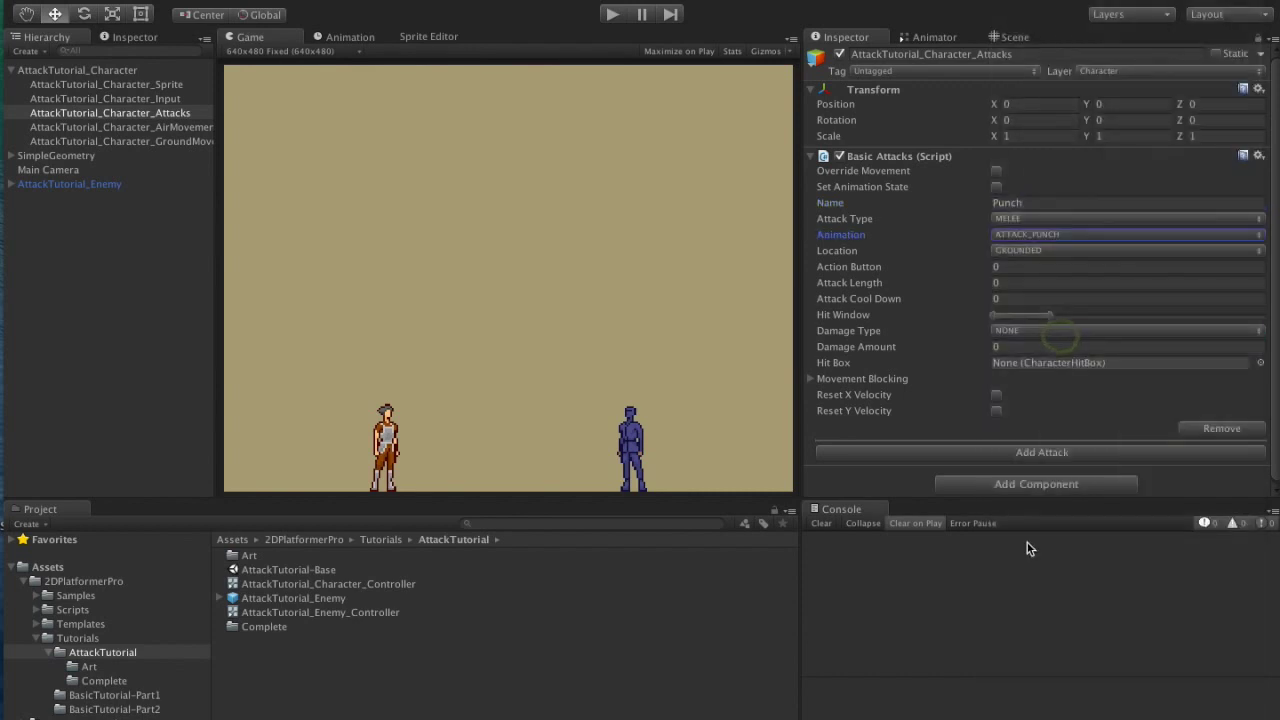
Keep Punch's location GROUNDED, set Attack Length to 0.4 and Cool Down to 0.
left_click(1039, 248)
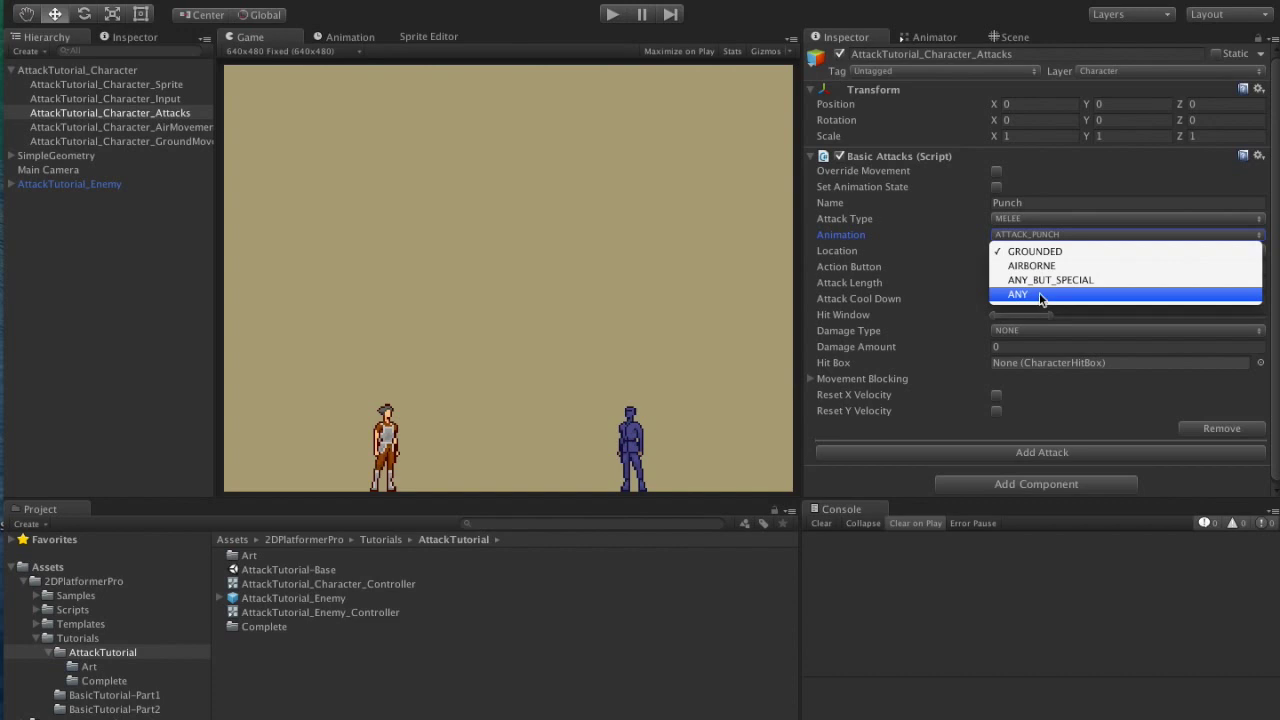
left_click(1040, 251)
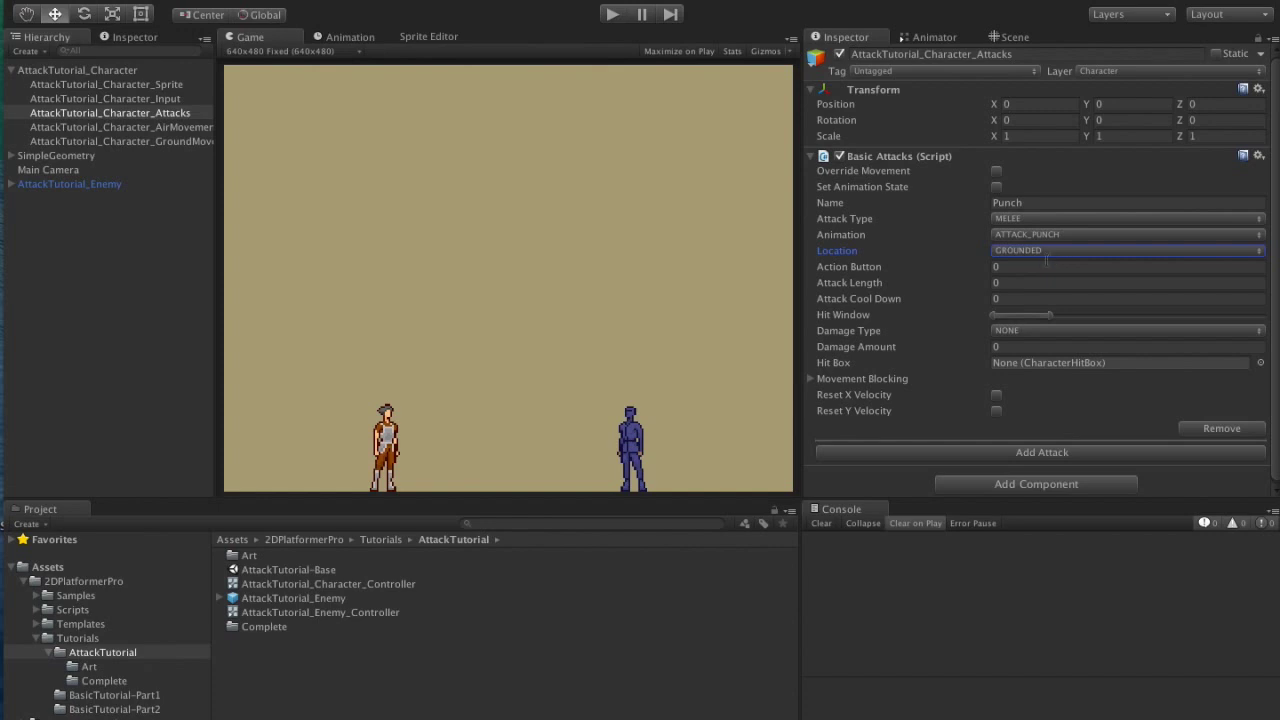
left_click(1022, 266)
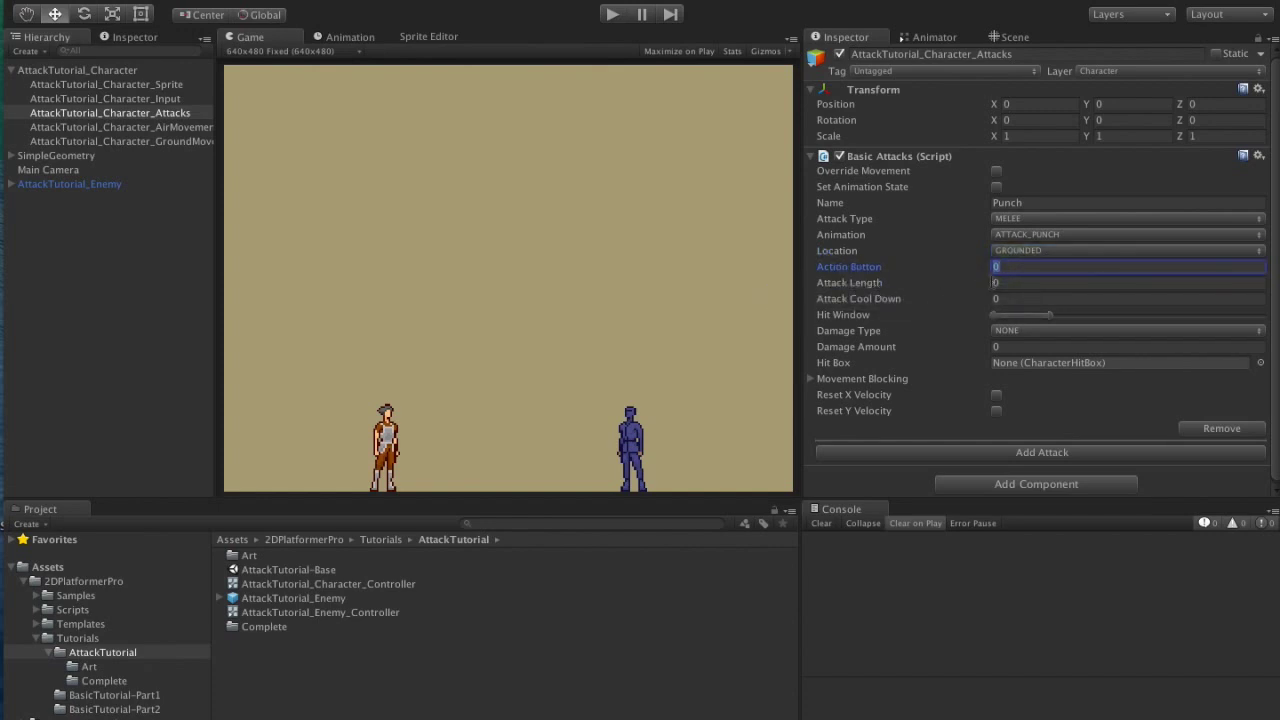
left_click(1002, 282)
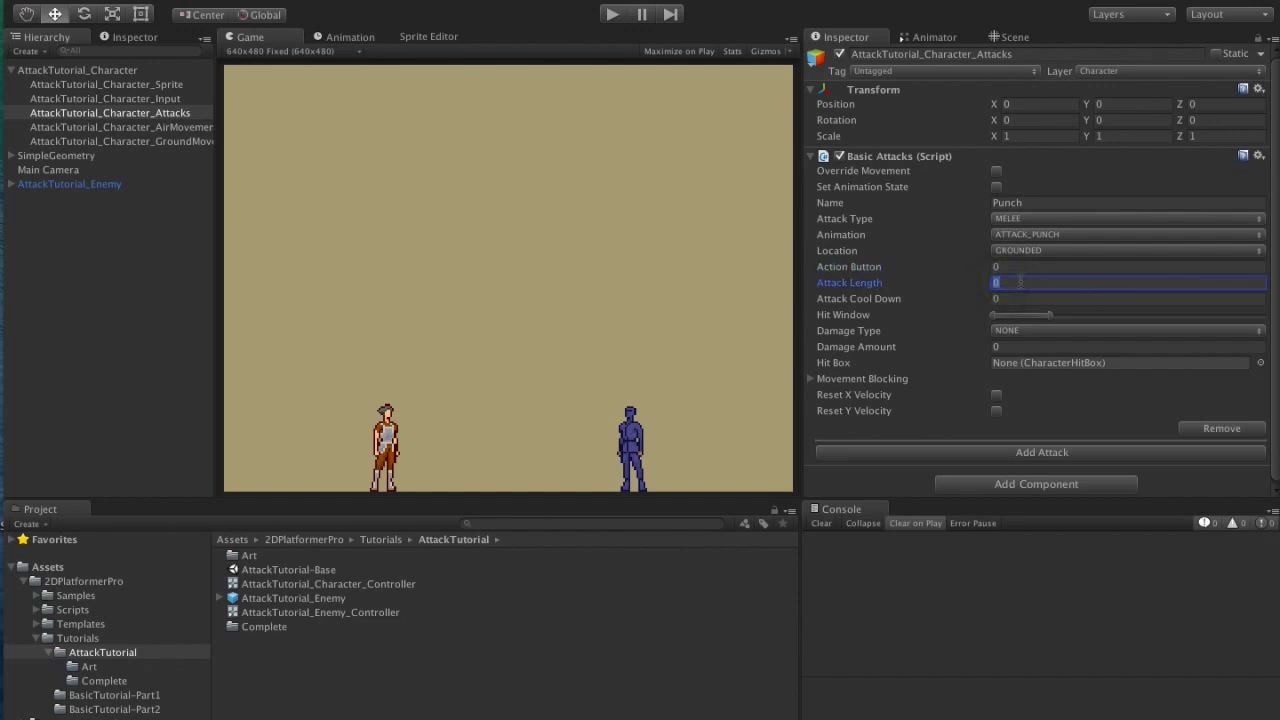
type(".4")
left_click(1094, 298)
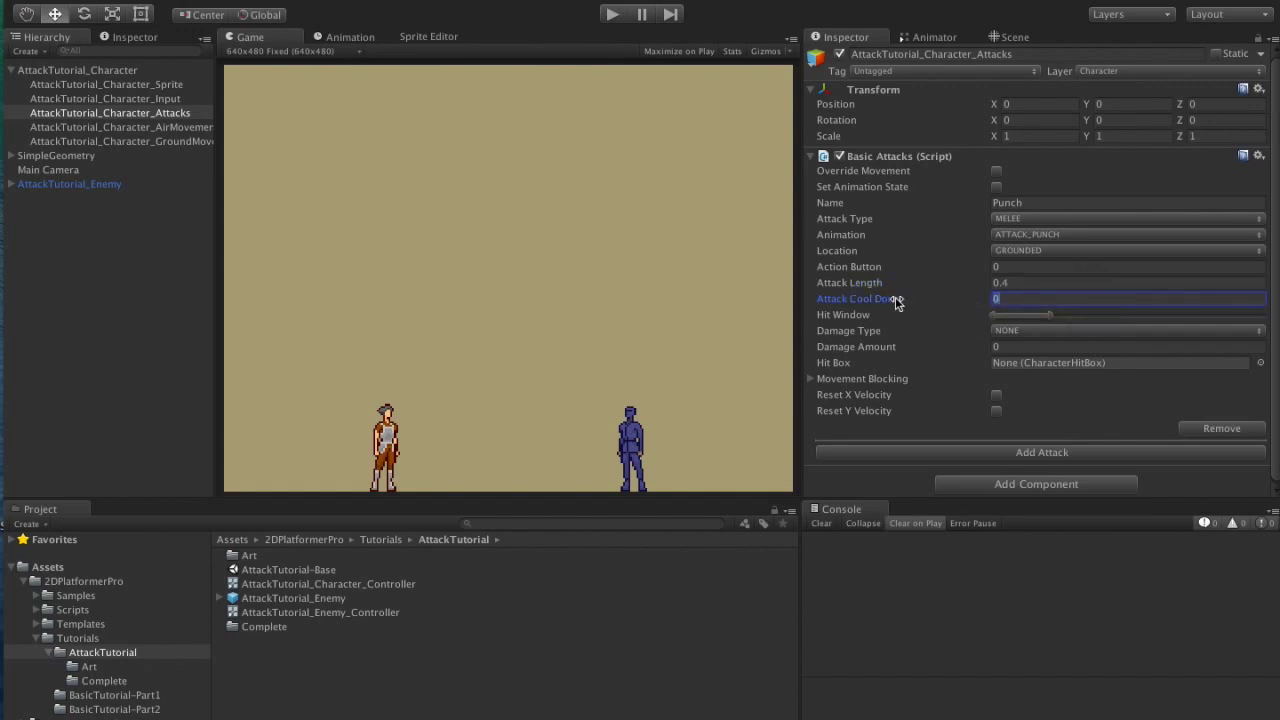
mouse_move(897, 302)
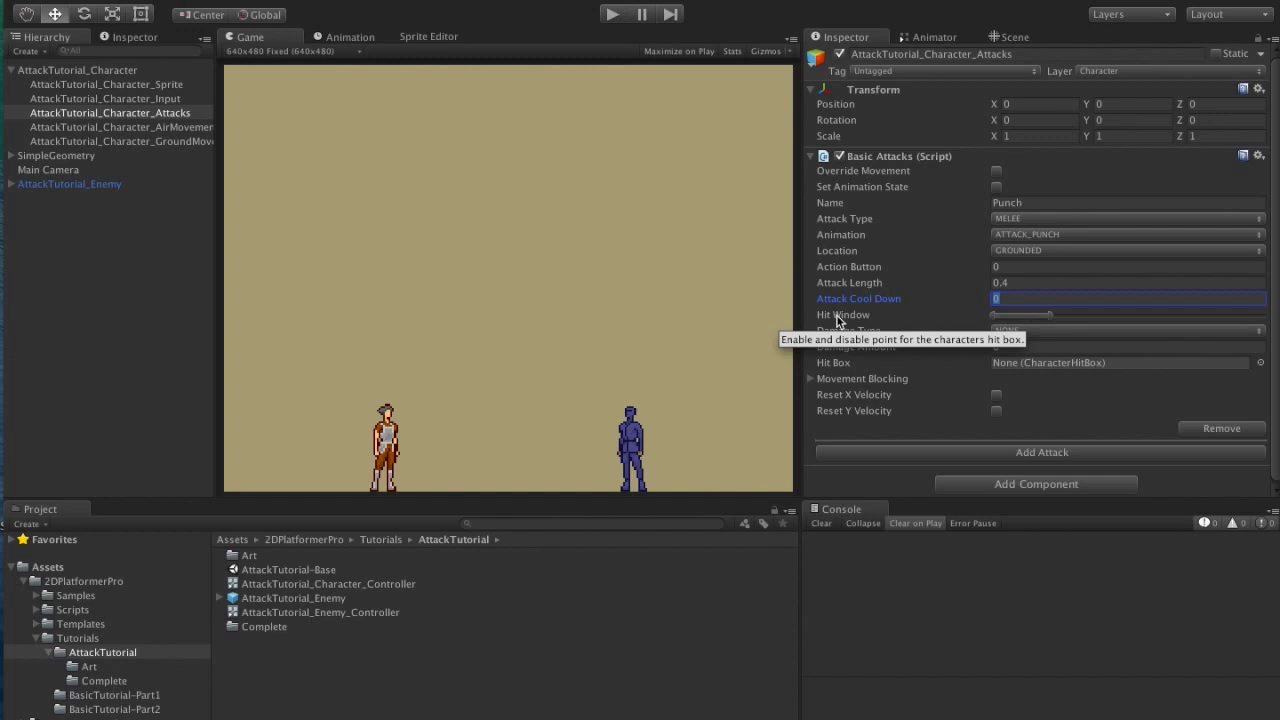
Widen Punch's Hit Window, and set Damage Type PHYSICAL with Damage Amount 1.
left_click_drag(1049, 317, 1230, 319)
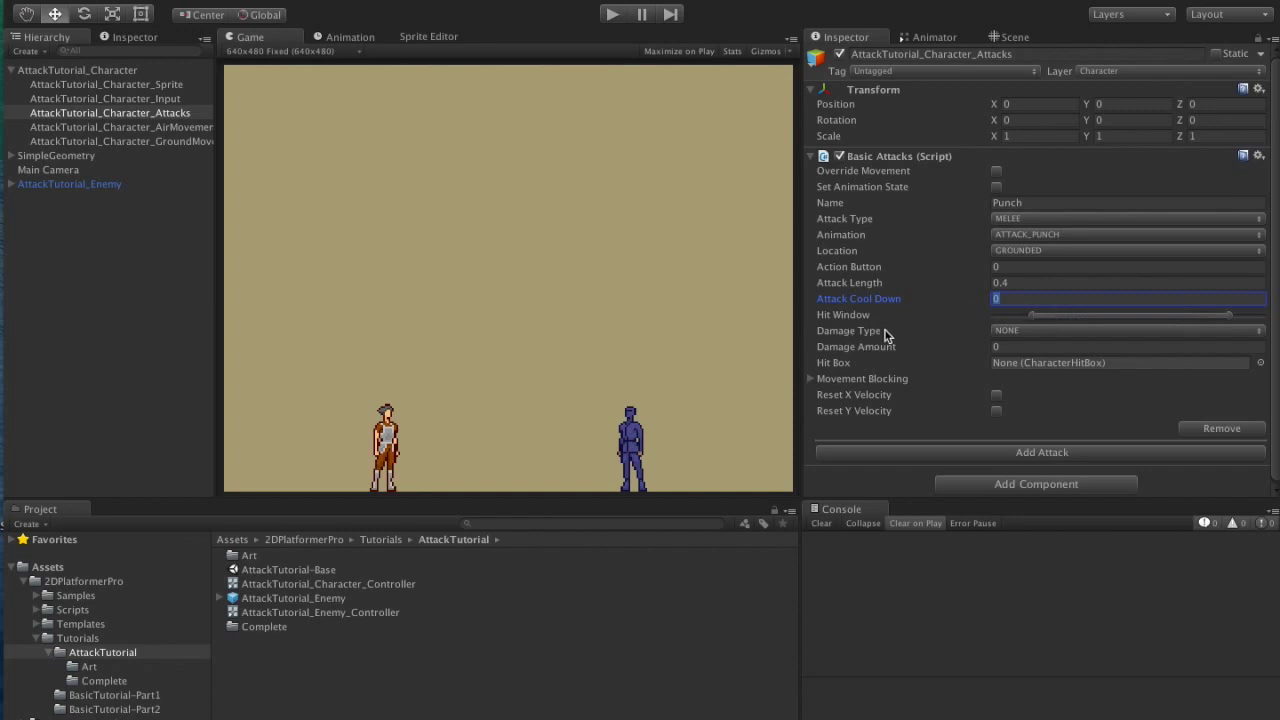
left_click(1010, 330)
left_click(1020, 347)
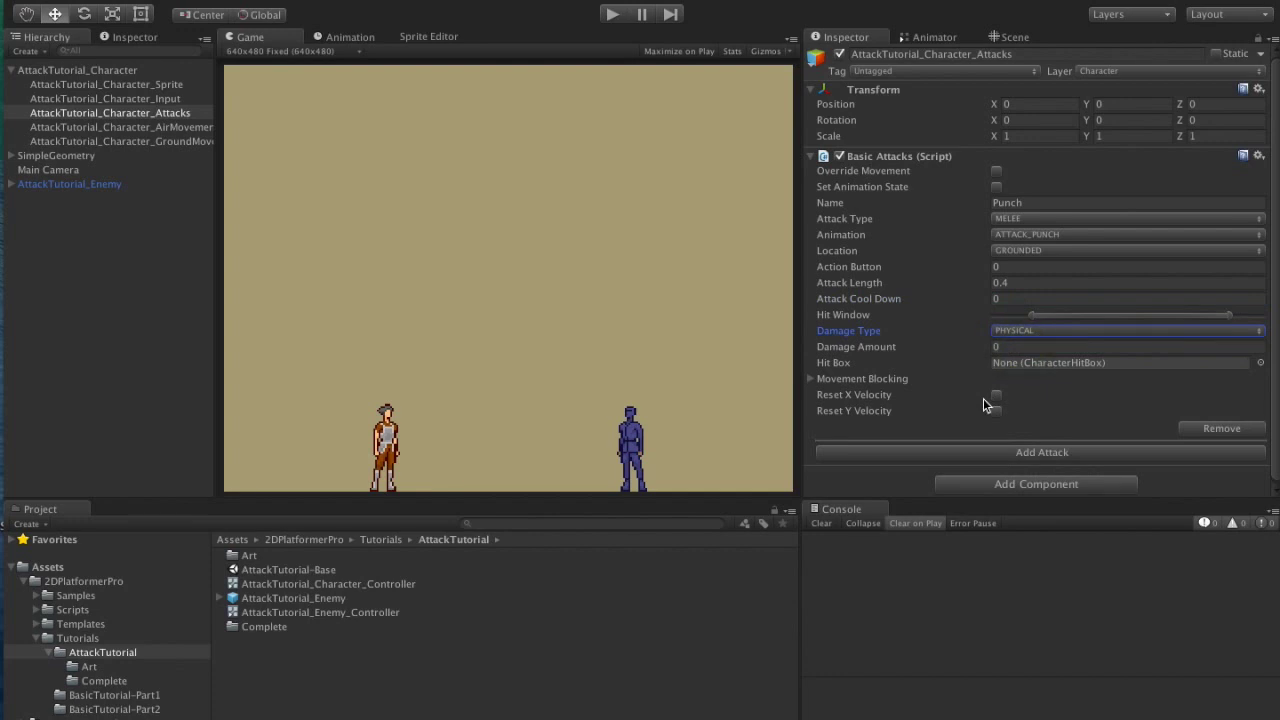
left_click(1004, 346)
type("1")
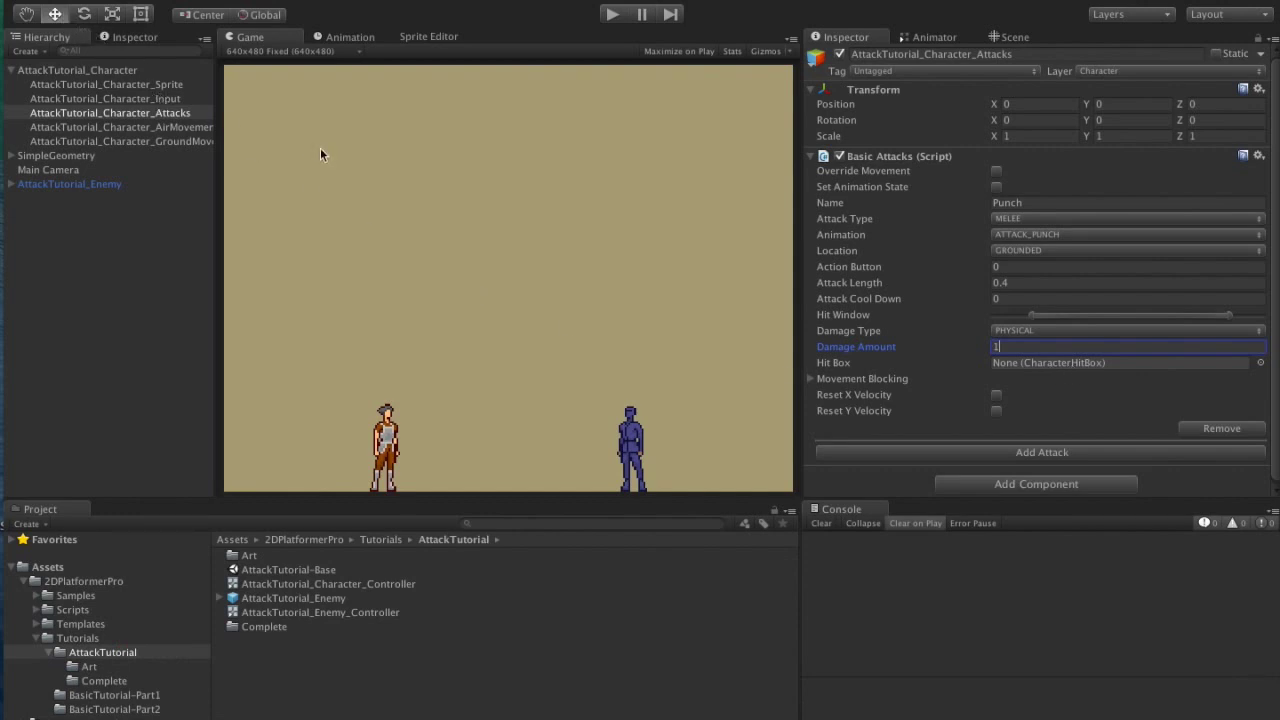
Create an empty child of the sprite named AttackTutorial_Character_Punch_HitBox.
left_click(165, 87)
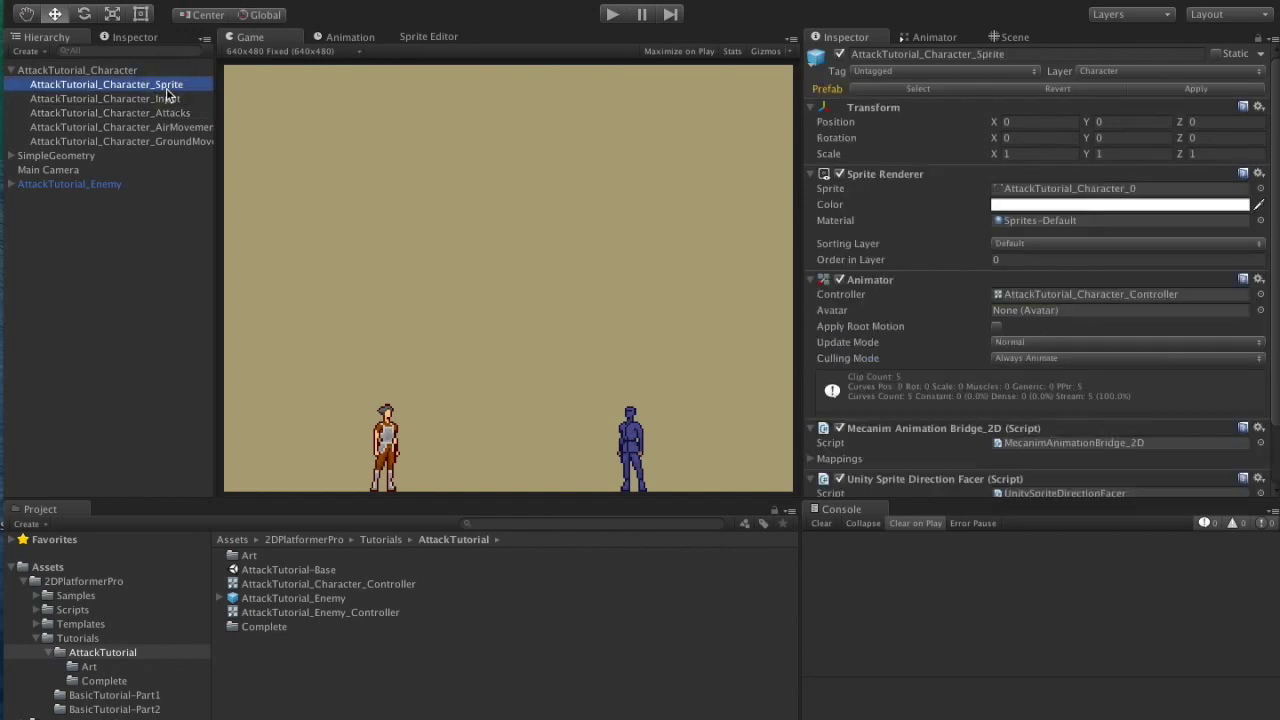
left_click(286, 2)
left_click(286, 8)
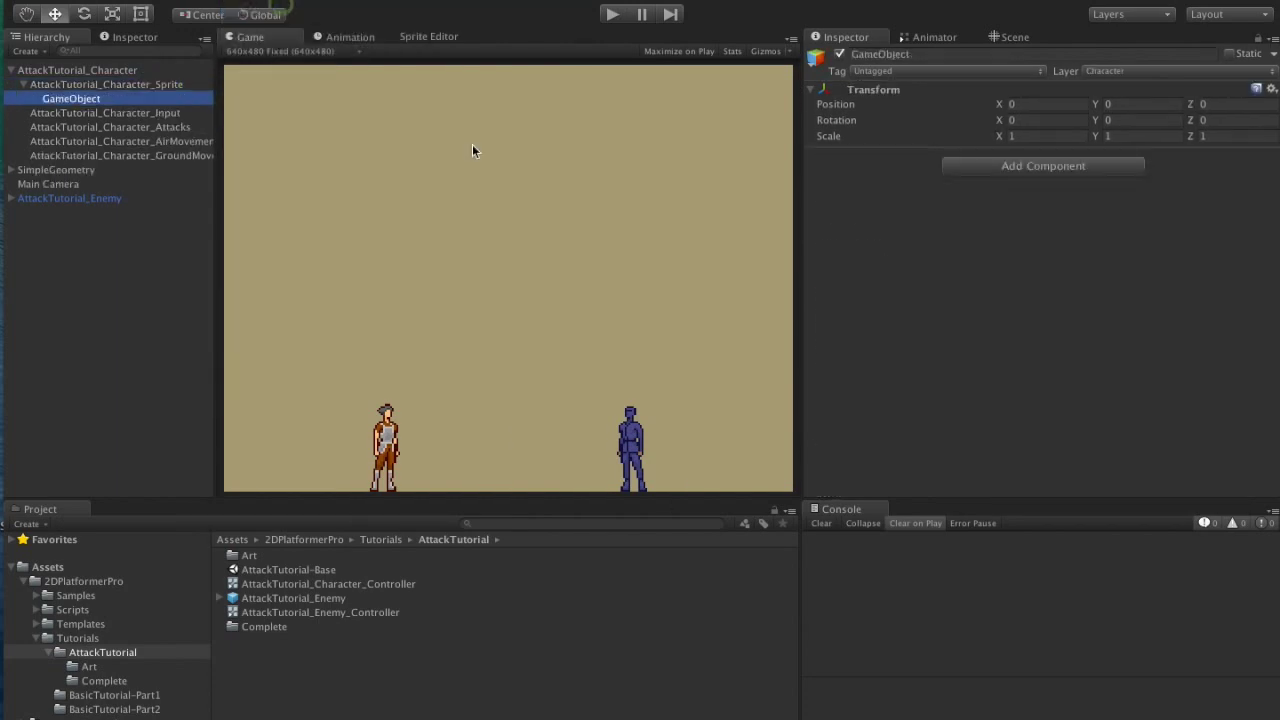
left_click(119, 98)
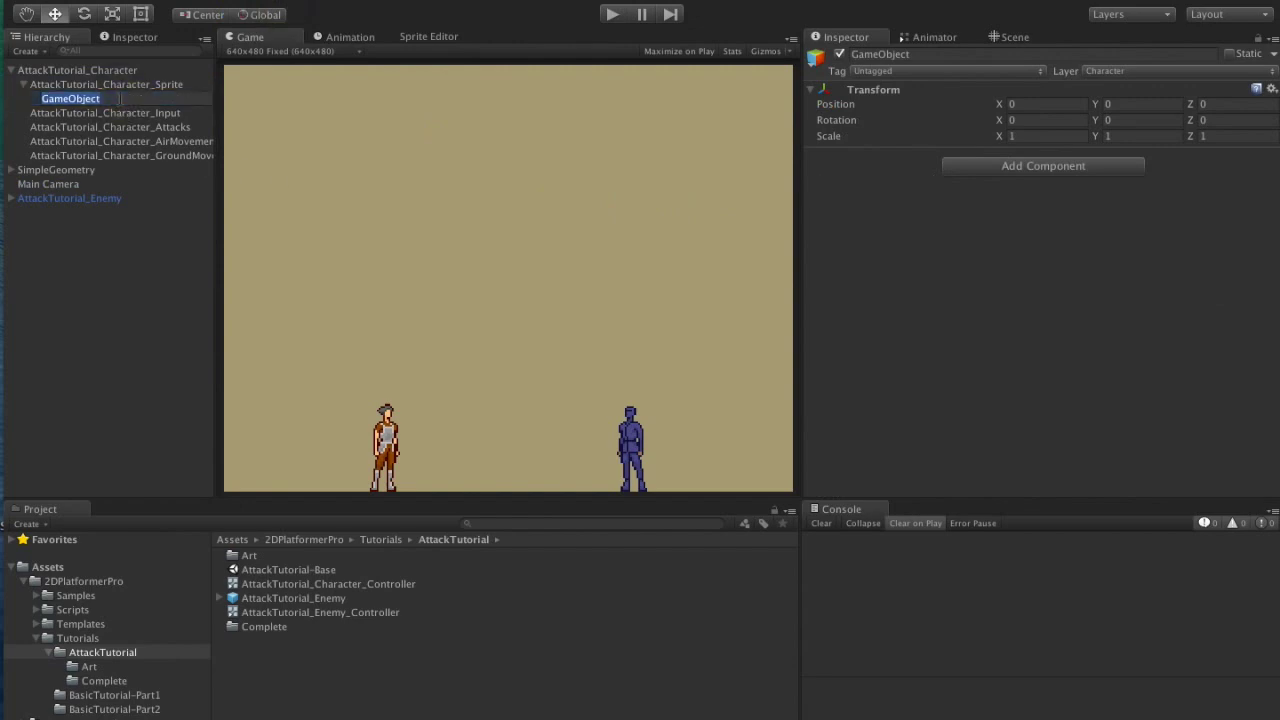
type("AttackTutorial_Character_")
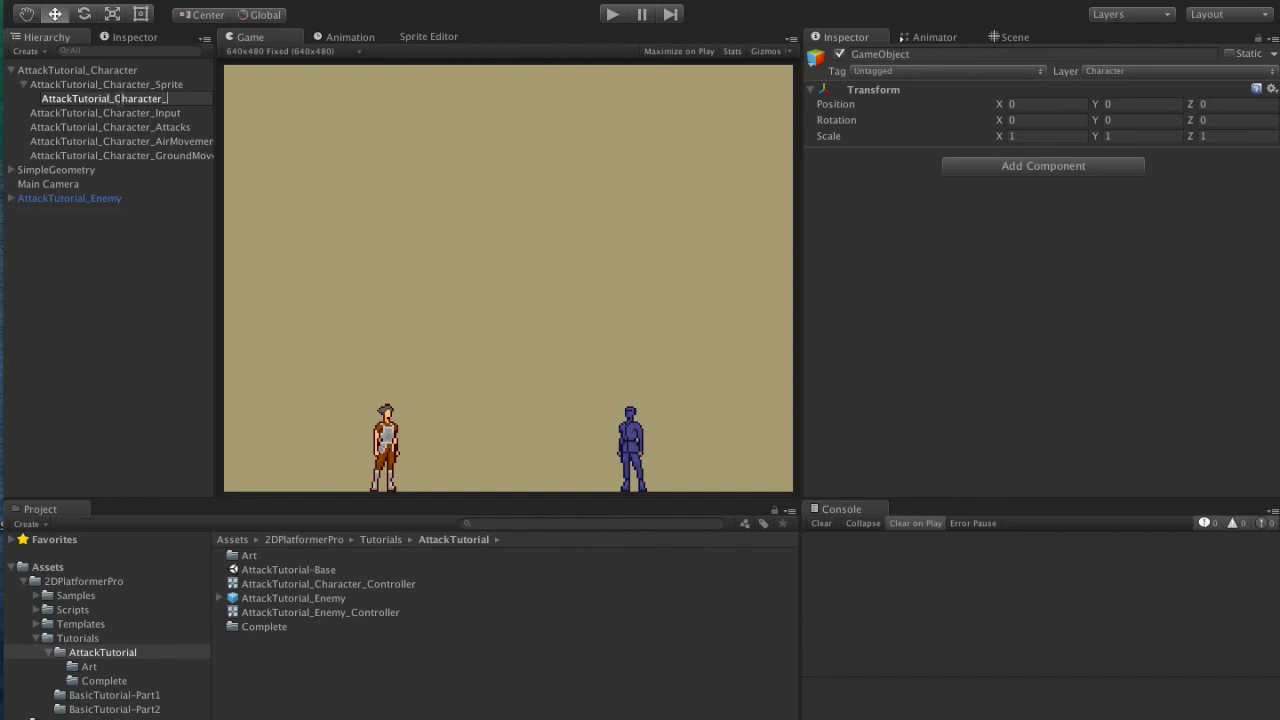
type("Punch_HitBox")
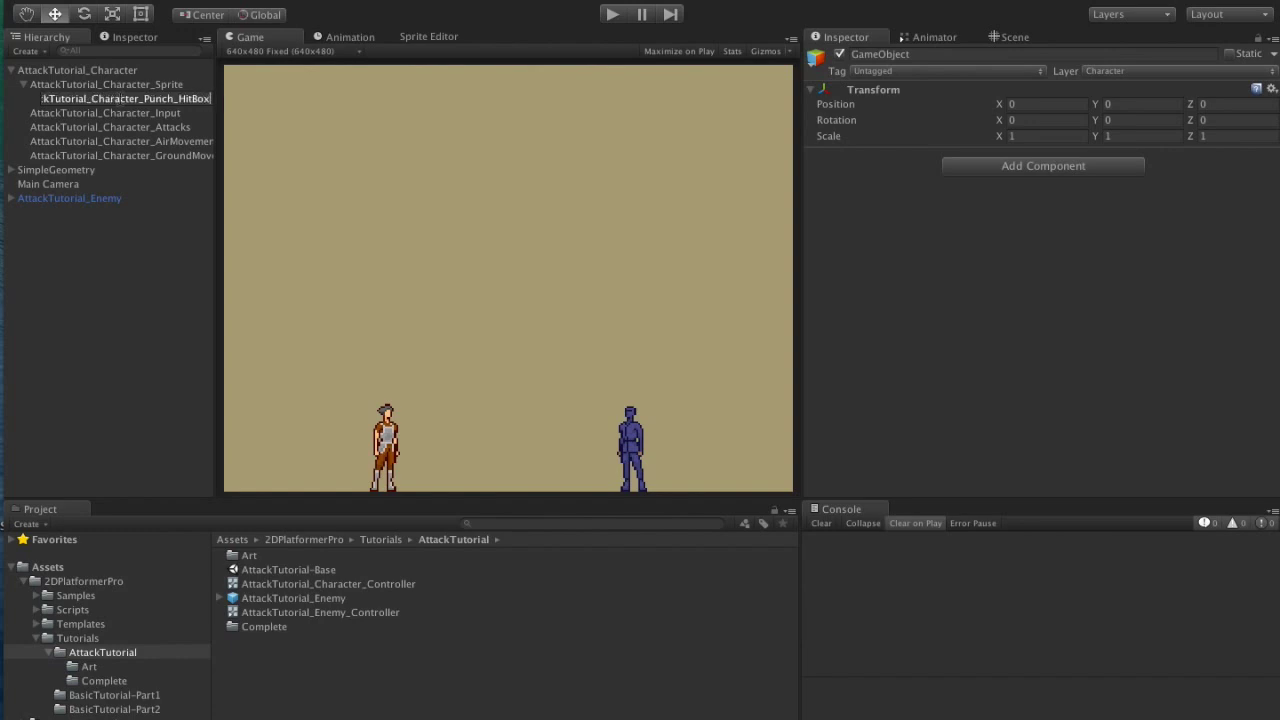
key("Return")
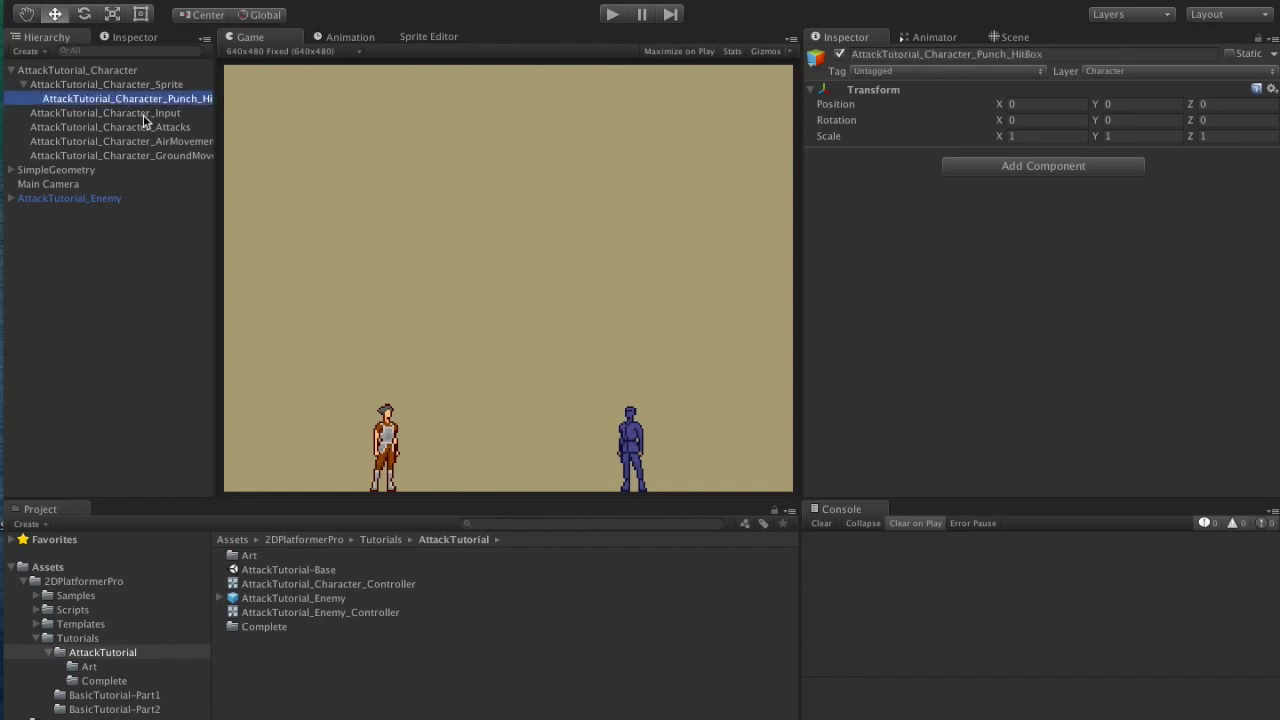
Add a Rigidbody 2D and a Box Collider 2D to the hitbox.
left_click(1071, 170)
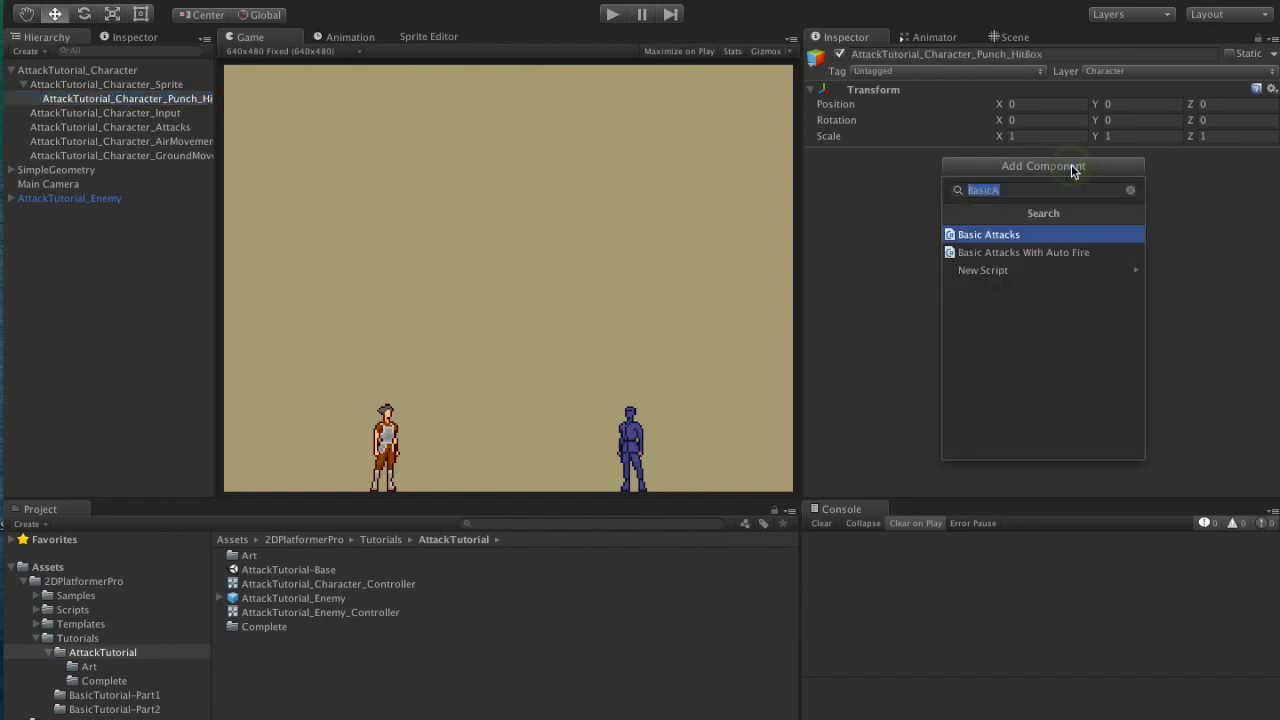
type("Rigid")
key("Down")
key("Return")
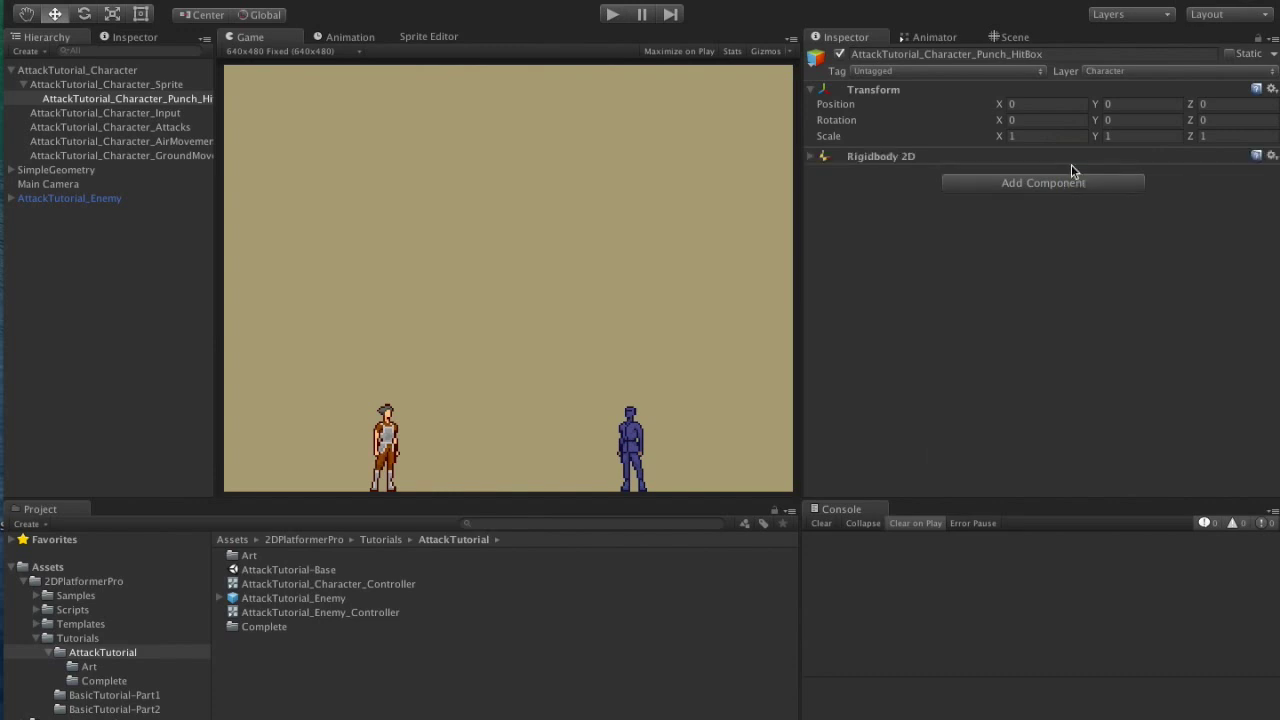
left_click(1041, 183)
type("Box2D")
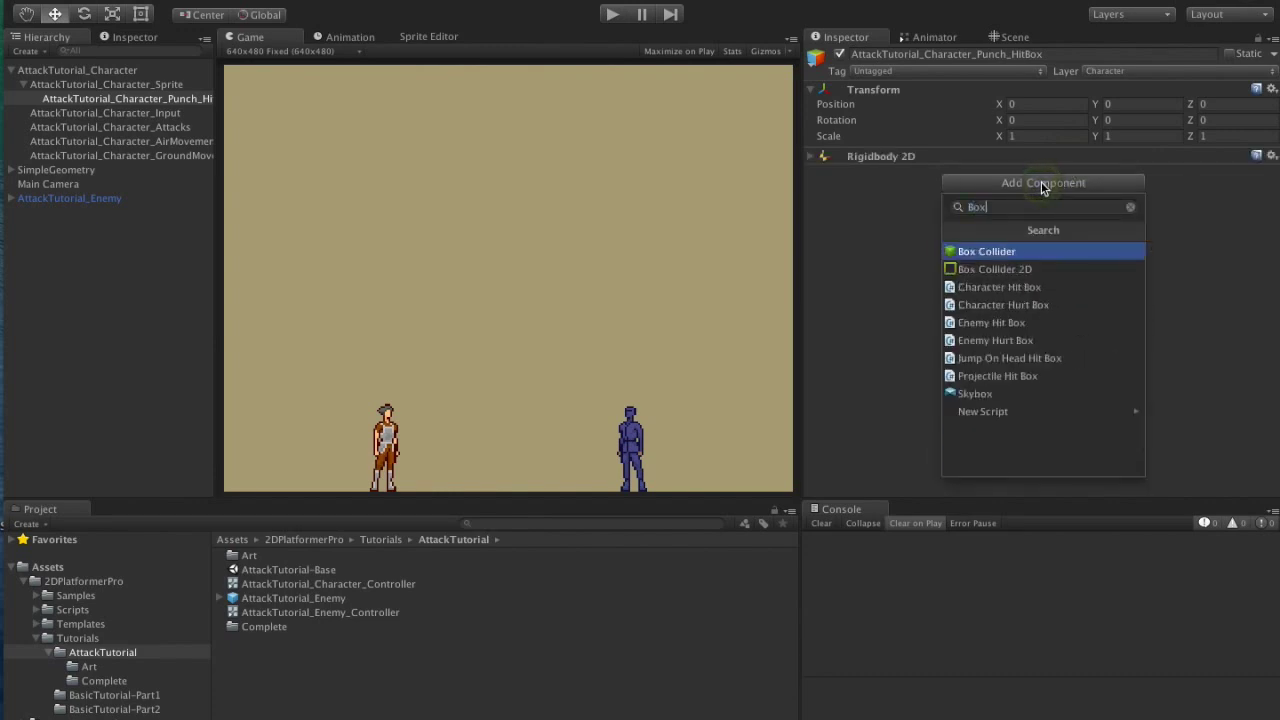
key("Down")
key("Return")
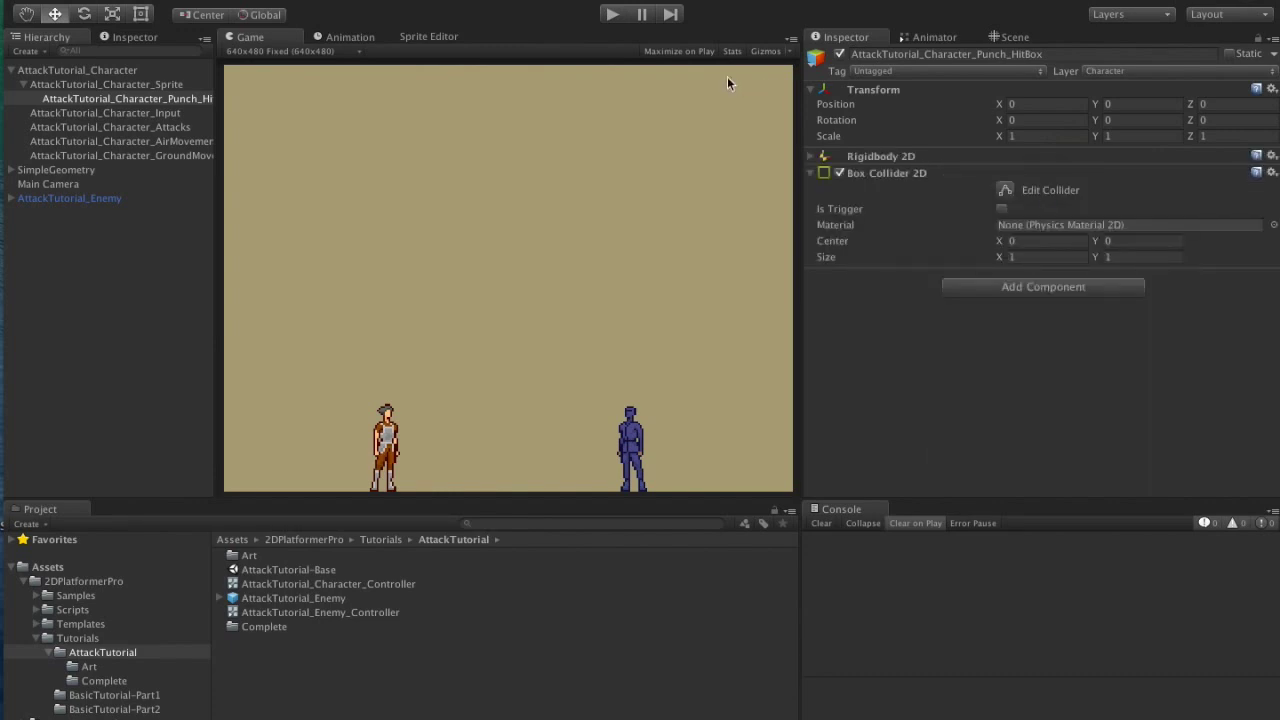
Make the hitbox's Rigidbody 2D kinematic with Gravity Scale 0.
left_click(813, 157)
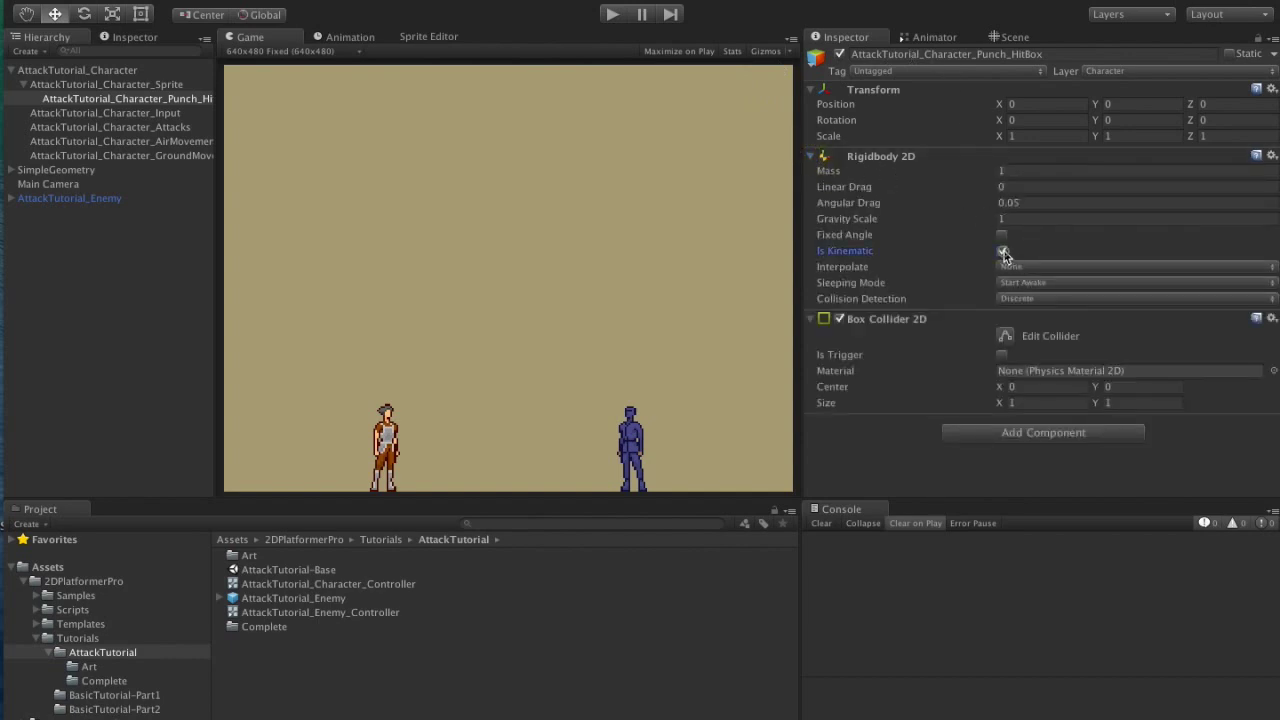
left_click(1002, 251)
left_click(1010, 218)
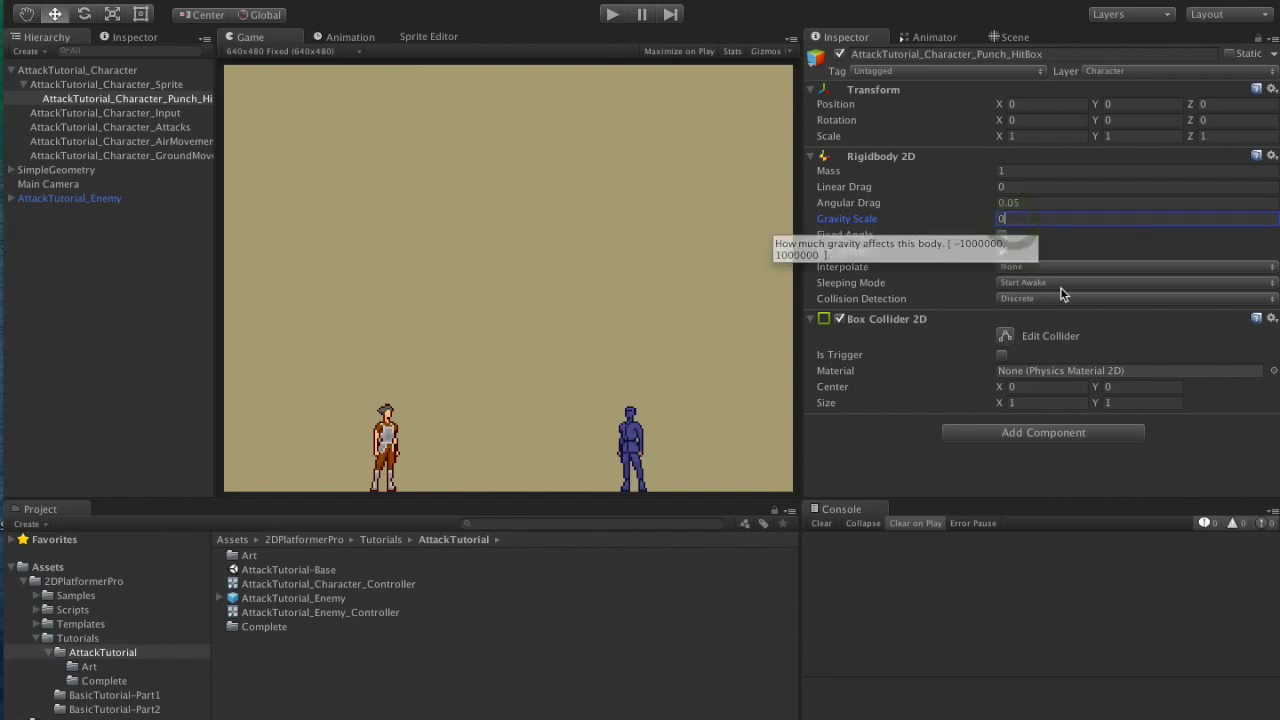
type("0")
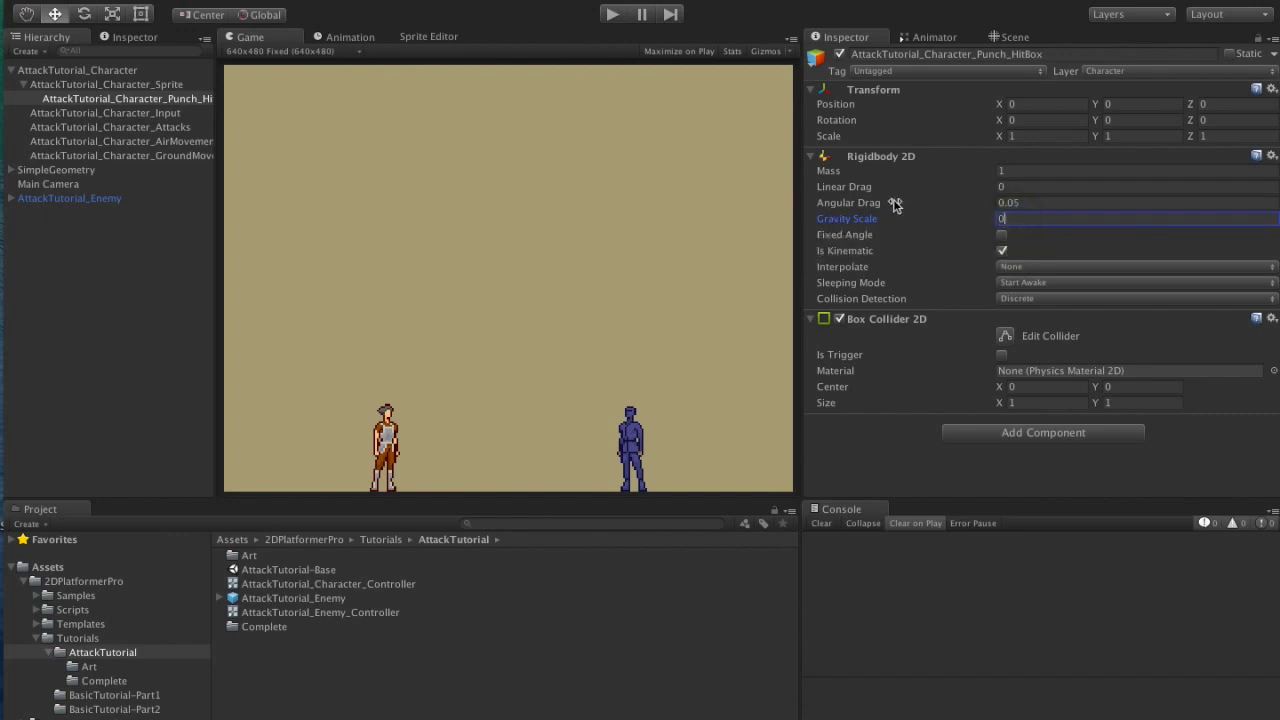
left_click(814, 157)
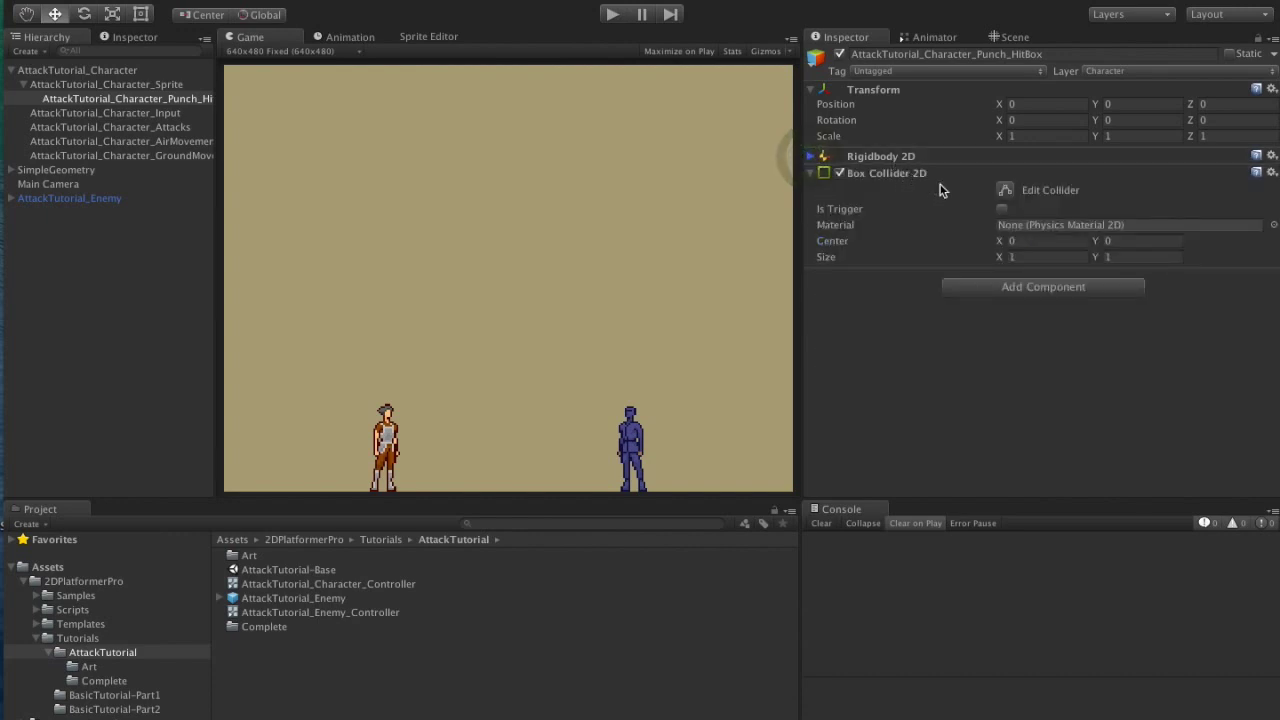
Dock the scene view beside the game view; set hitbox X to 0.25 and collider size 0.25 by 0.25.
left_click_drag(1015, 38, 1055, 46)
left_click_drag(1015, 37, 518, 40)
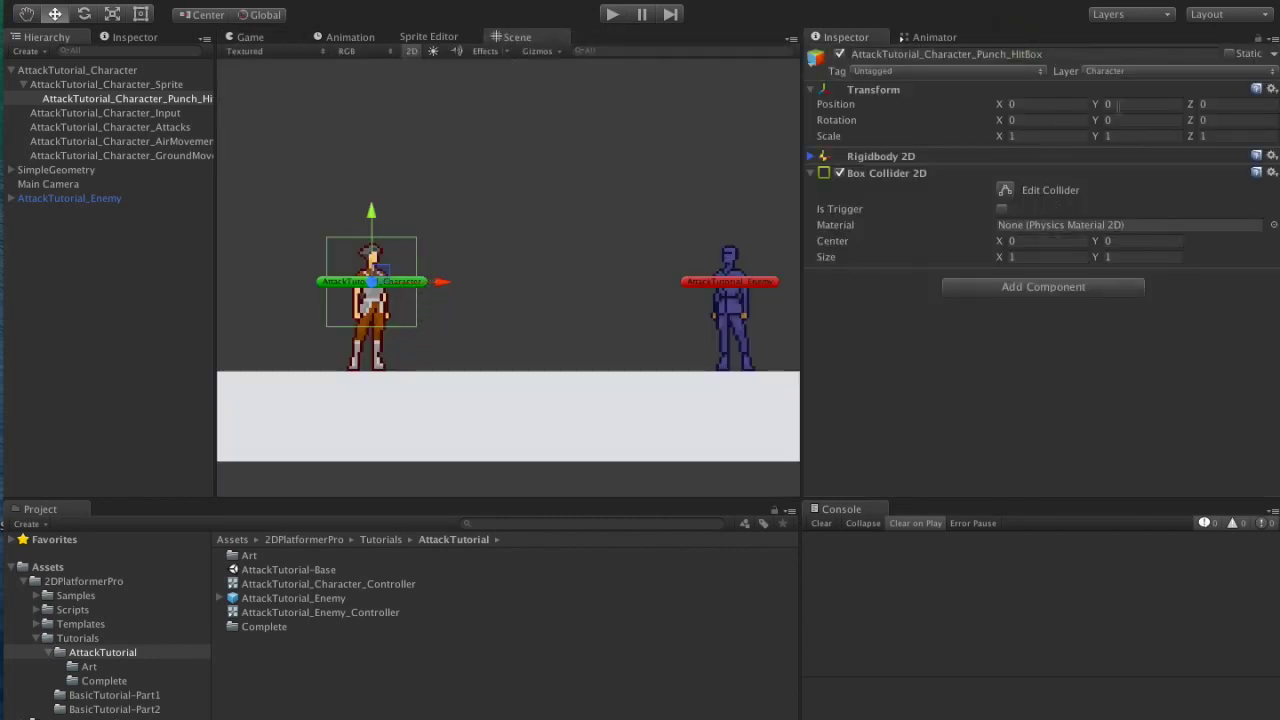
left_click(1040, 104)
type(".5")
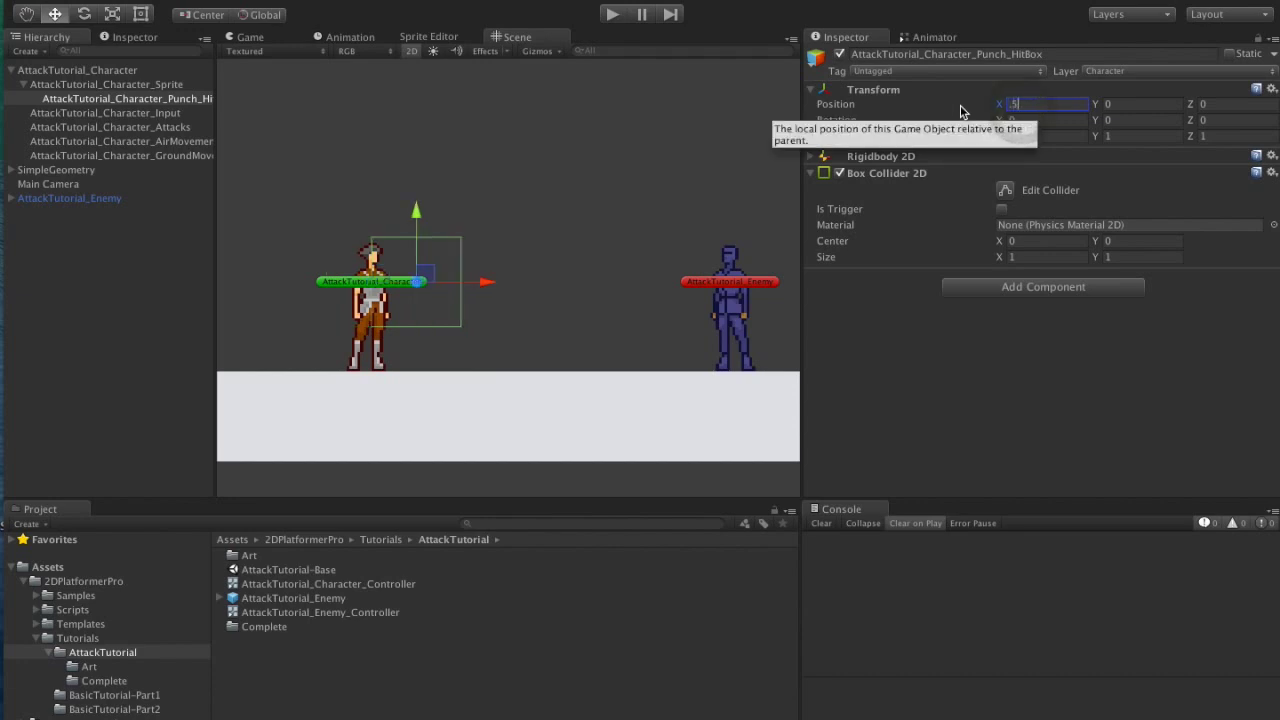
key("BackSpace")
type("25")
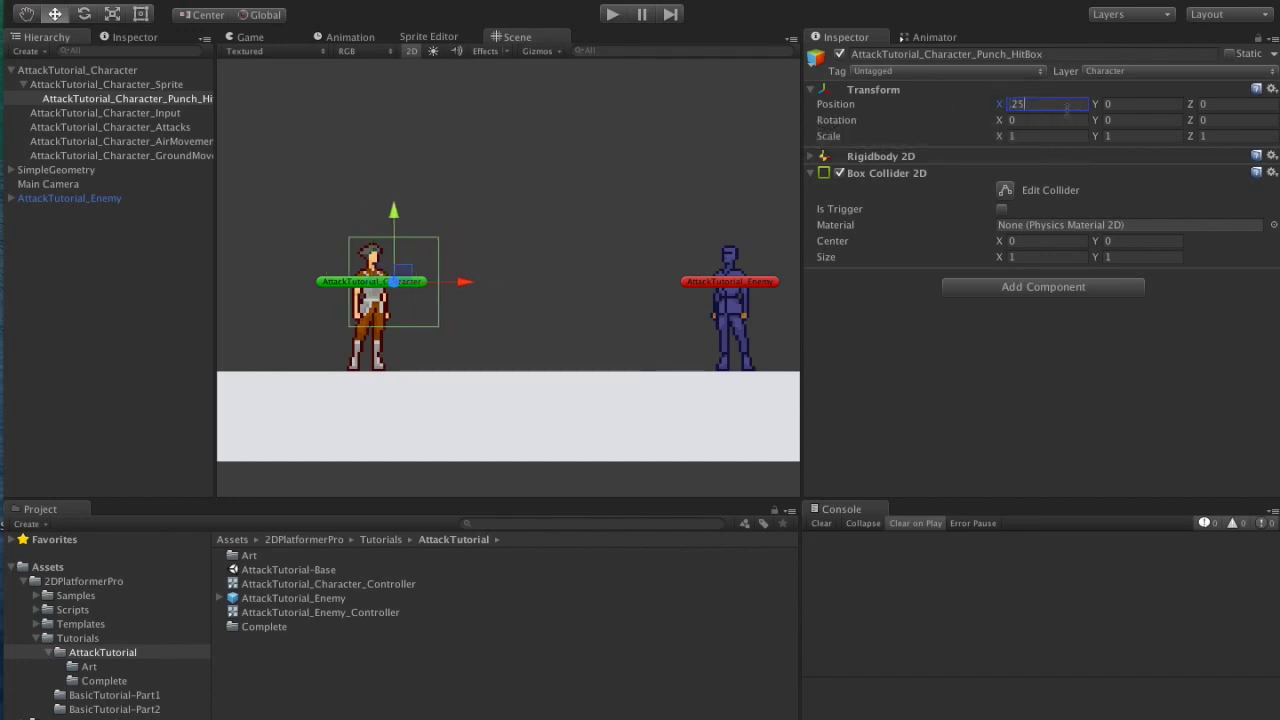
left_click(1038, 258)
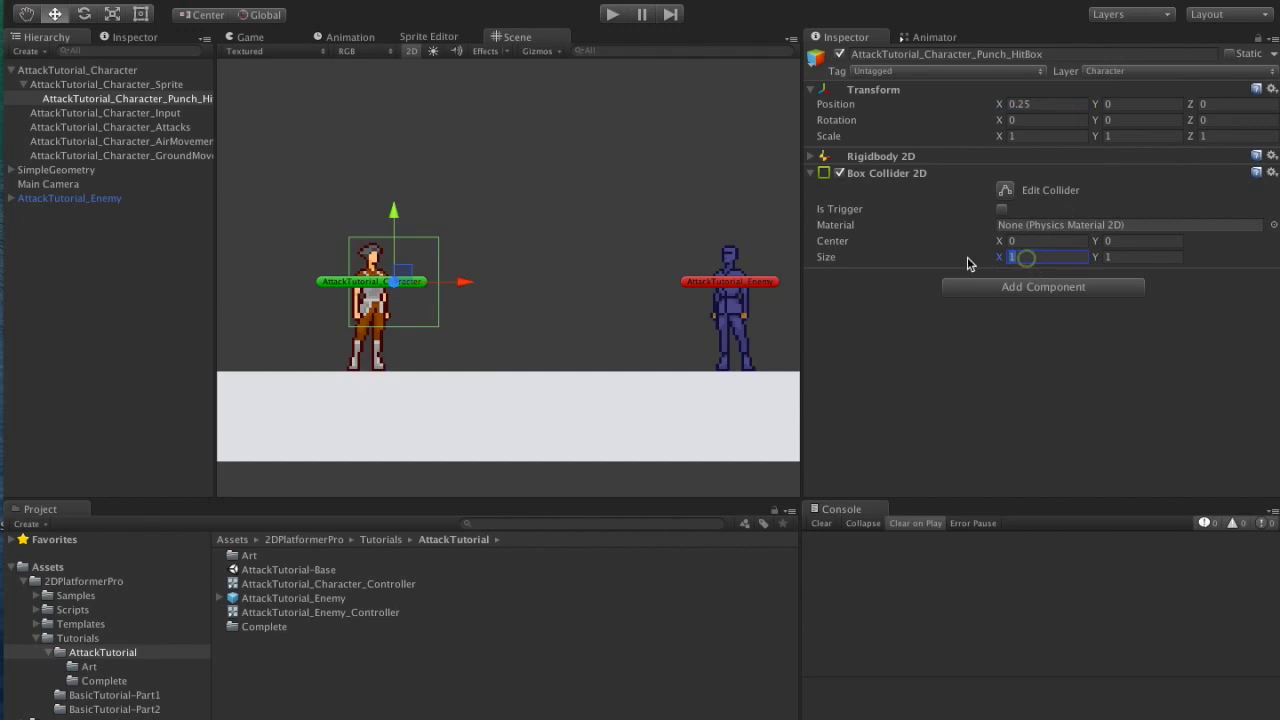
type(".25")
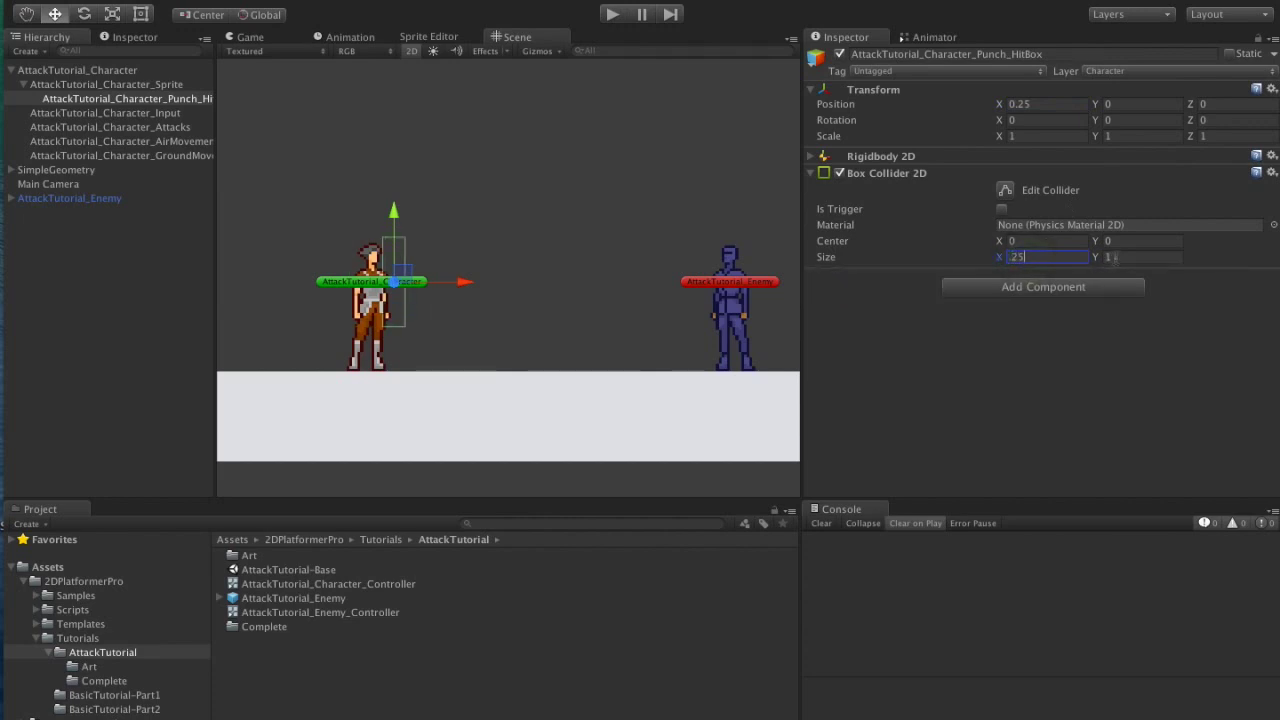
left_click(1115, 257)
type(".25")
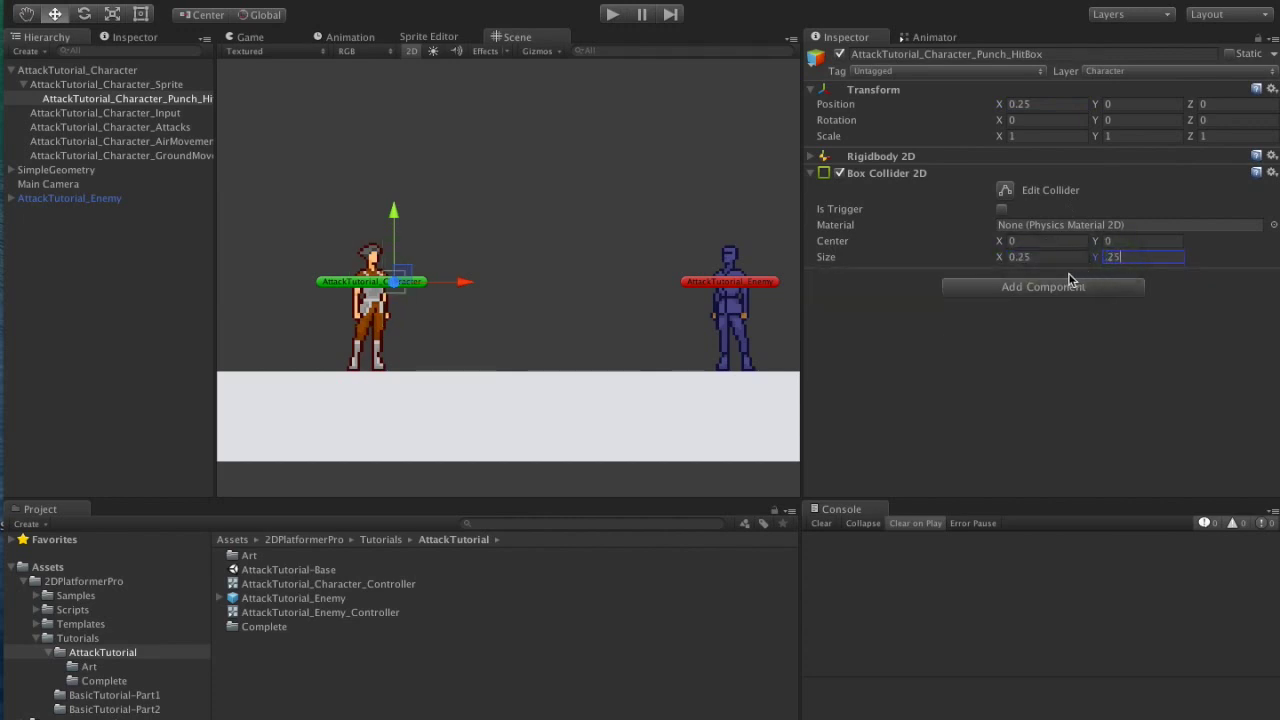
Change the hitbox X position to 0.33 and the collider width to 0.5.
left_click(1030, 104)
type("0.5")
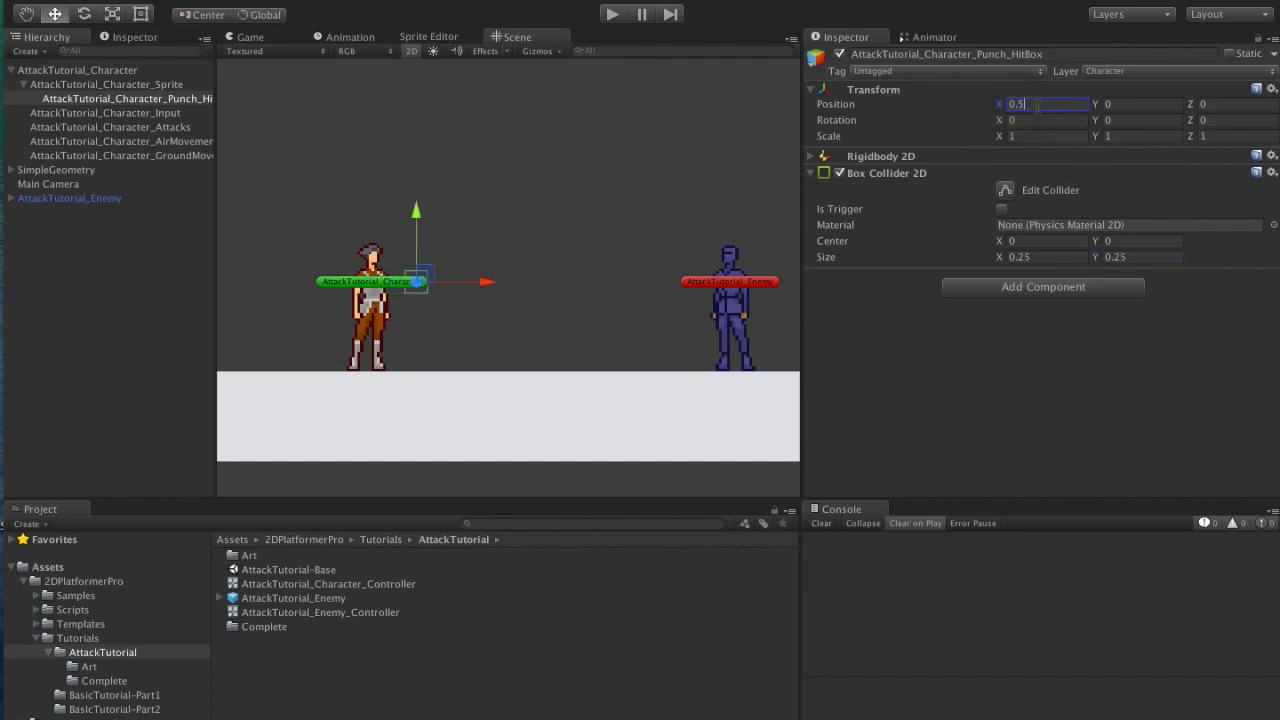
key("BackSpace")
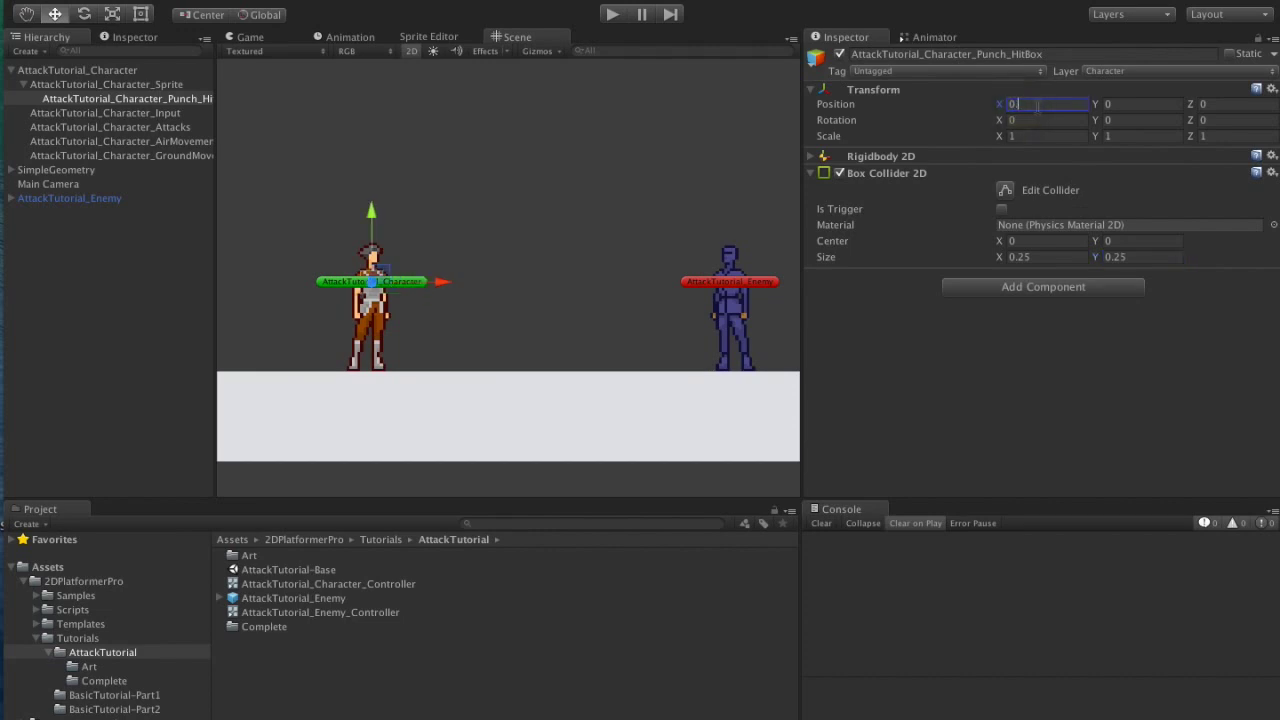
type("33")
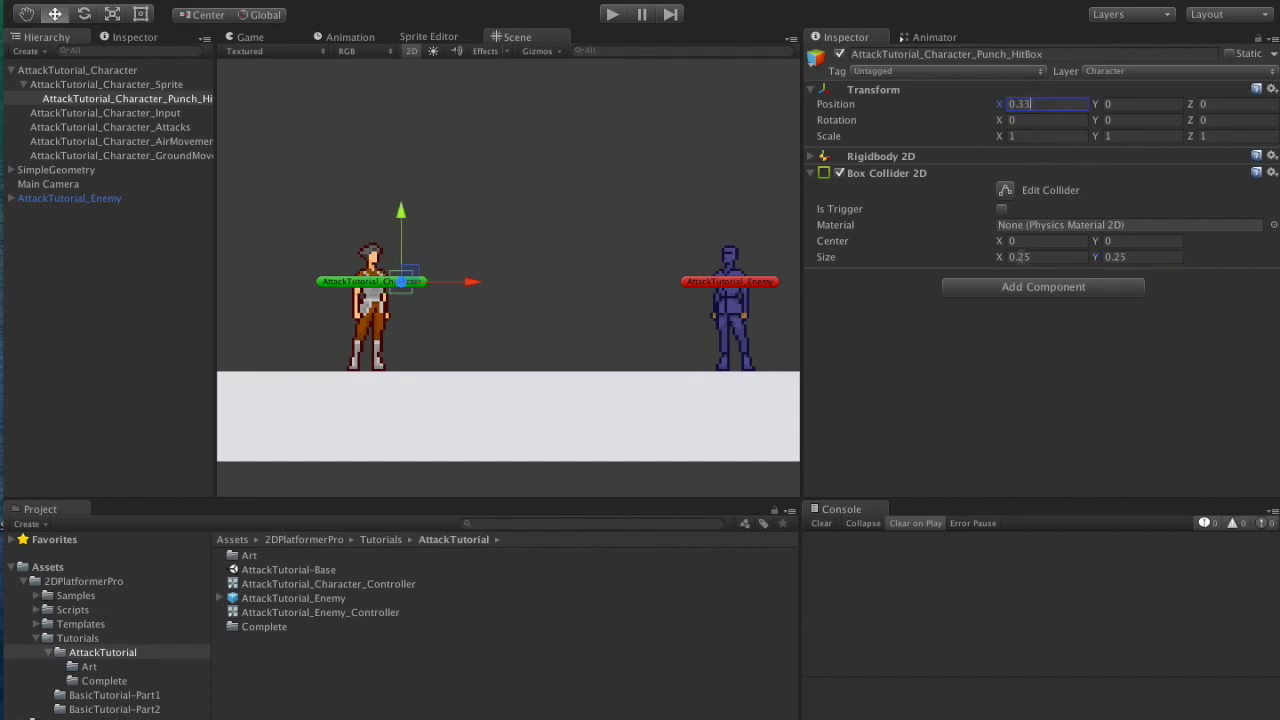
left_click(1030, 257)
type("0.5")
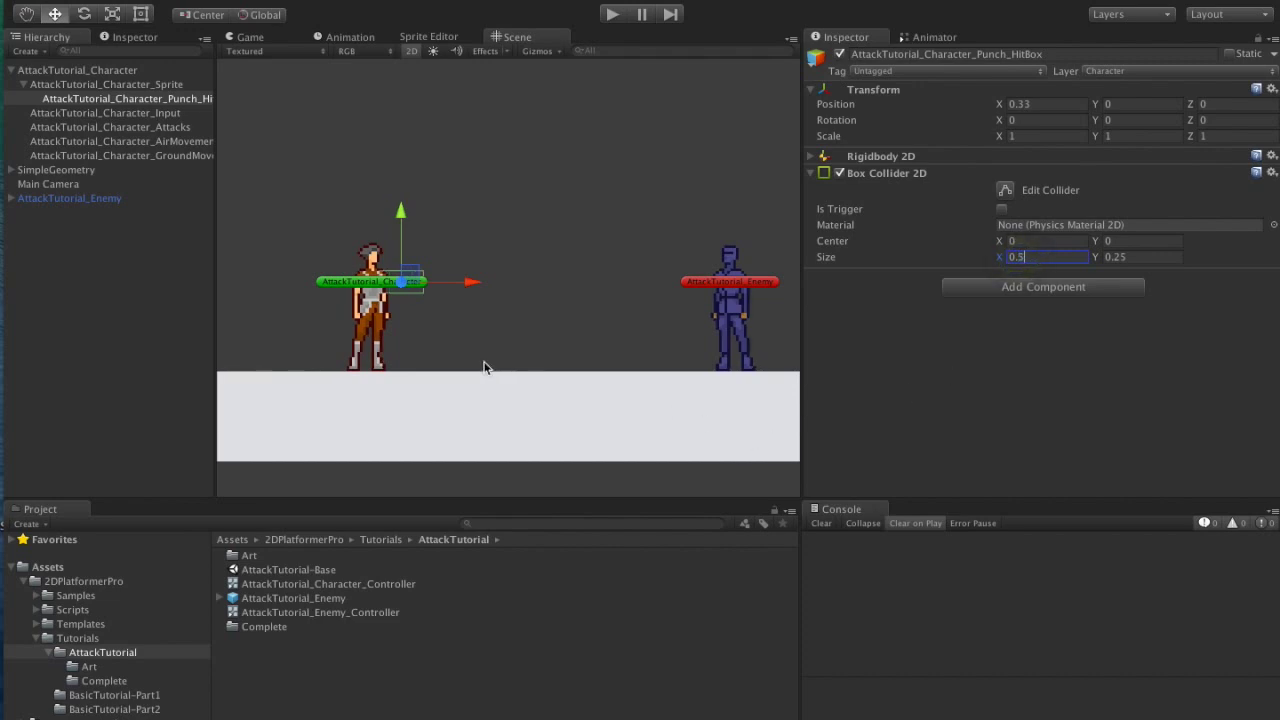
scroll(483, 367, "up", 1)
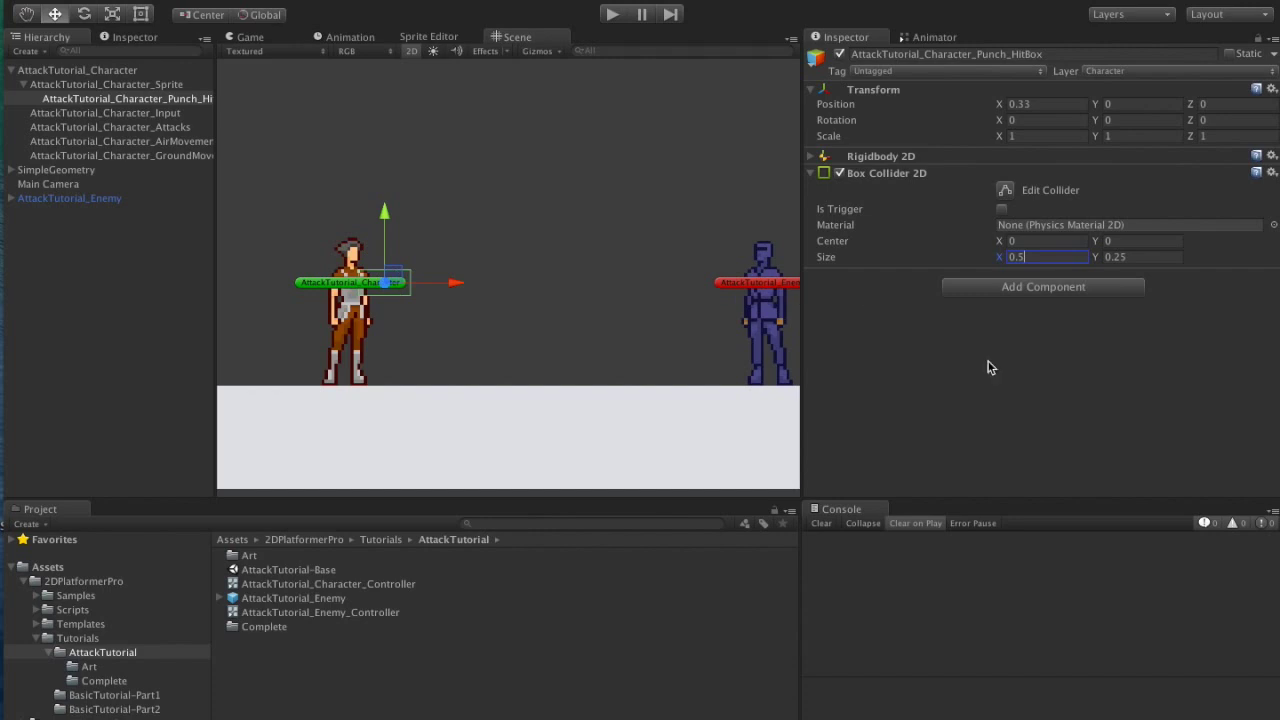
Disable the hitbox's Box Collider 2D and attach the Character Hit Box script.
left_click(842, 174)
left_click(843, 176)
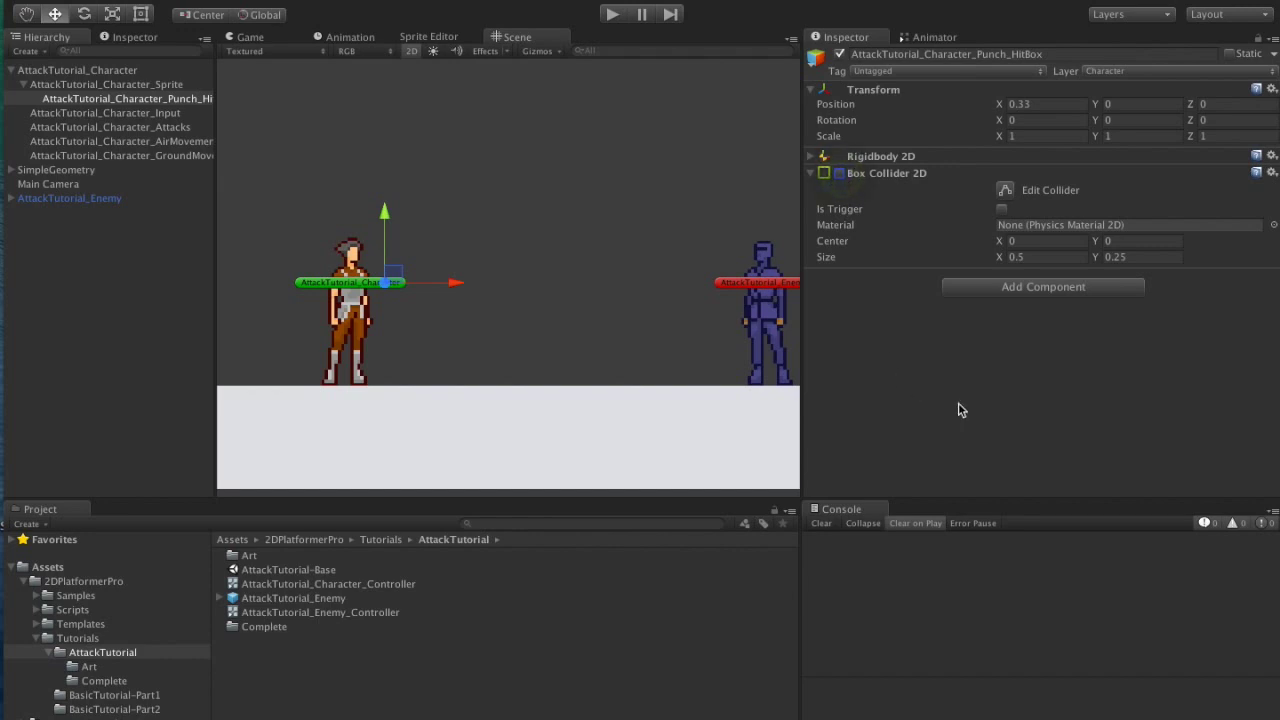
left_click(1043, 287)
left_click(992, 356)
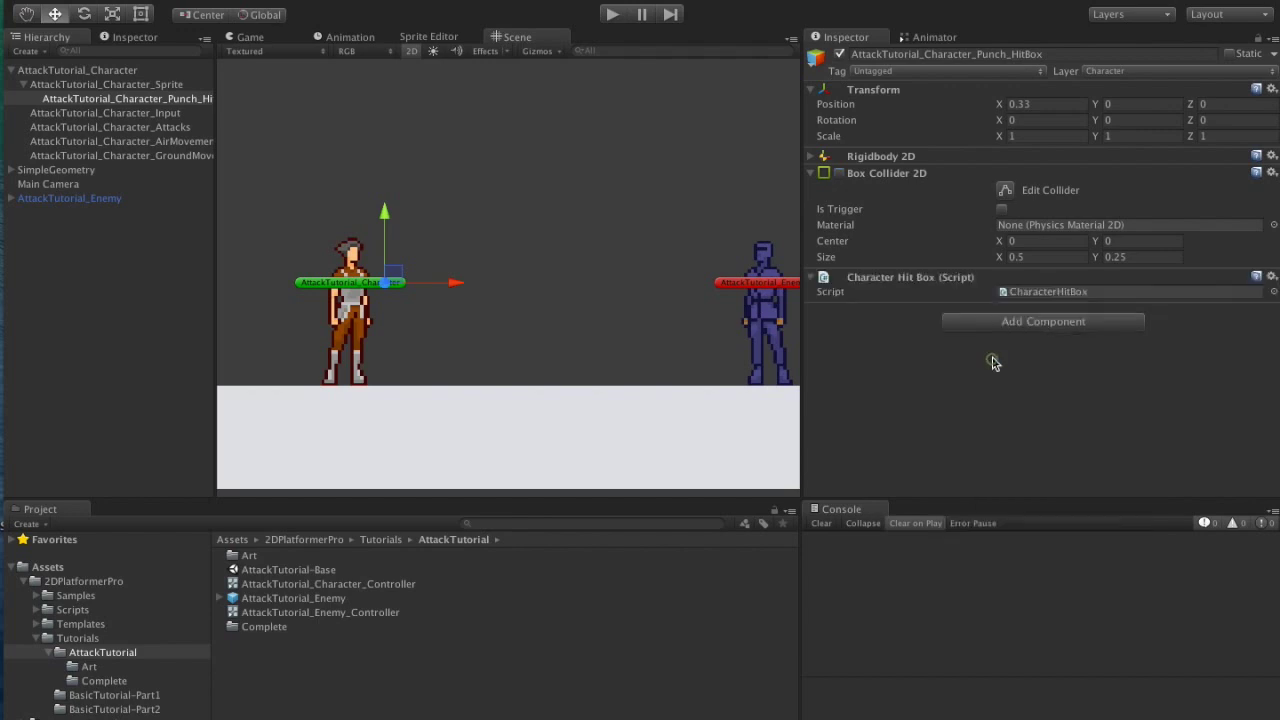
left_click(171, 155)
Assign AttackTutorial_Character_Punch_HitBox as Punch's Hit Box and enable Set Animation State.
left_click(163, 129)
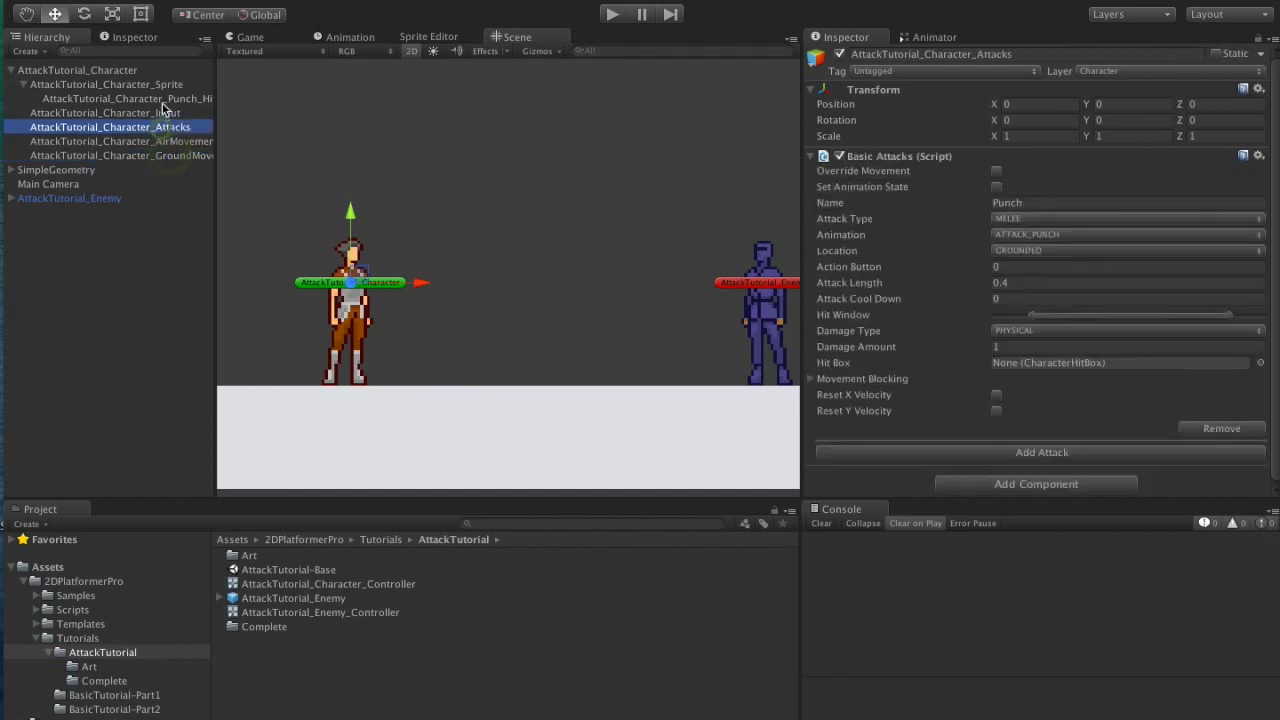
left_click_drag(158, 99, 1054, 362)
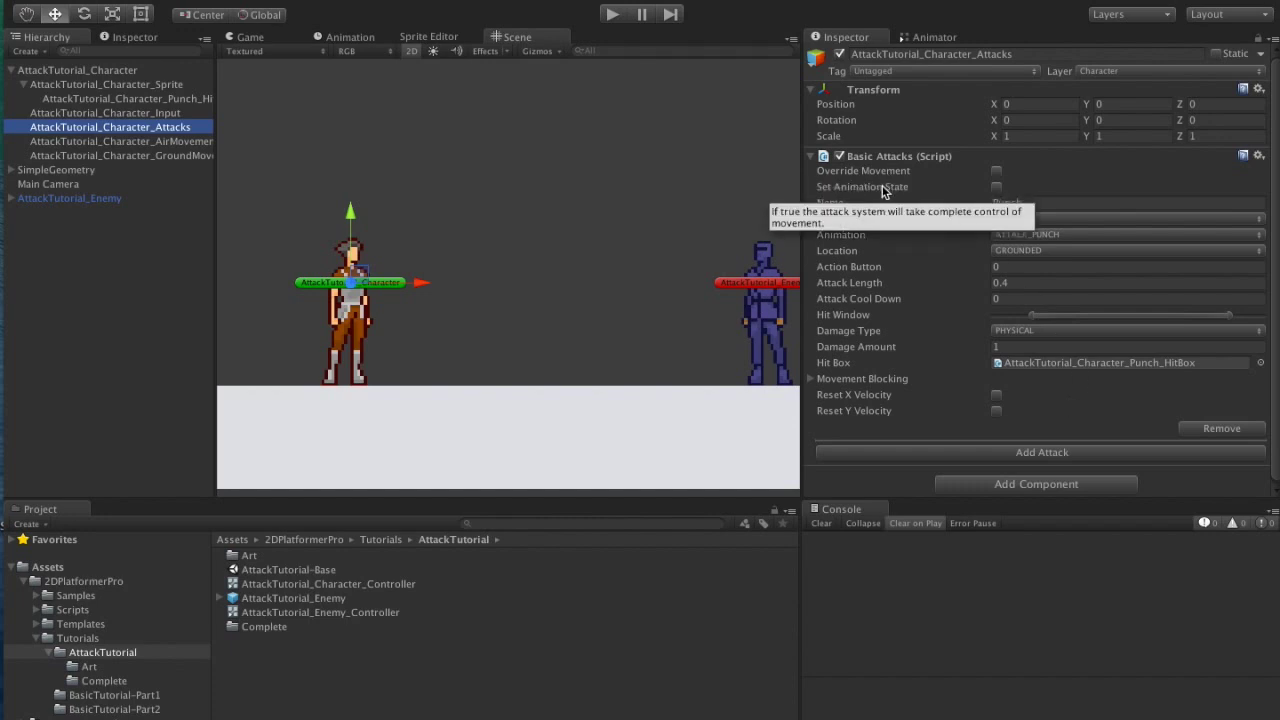
left_click(996, 187)
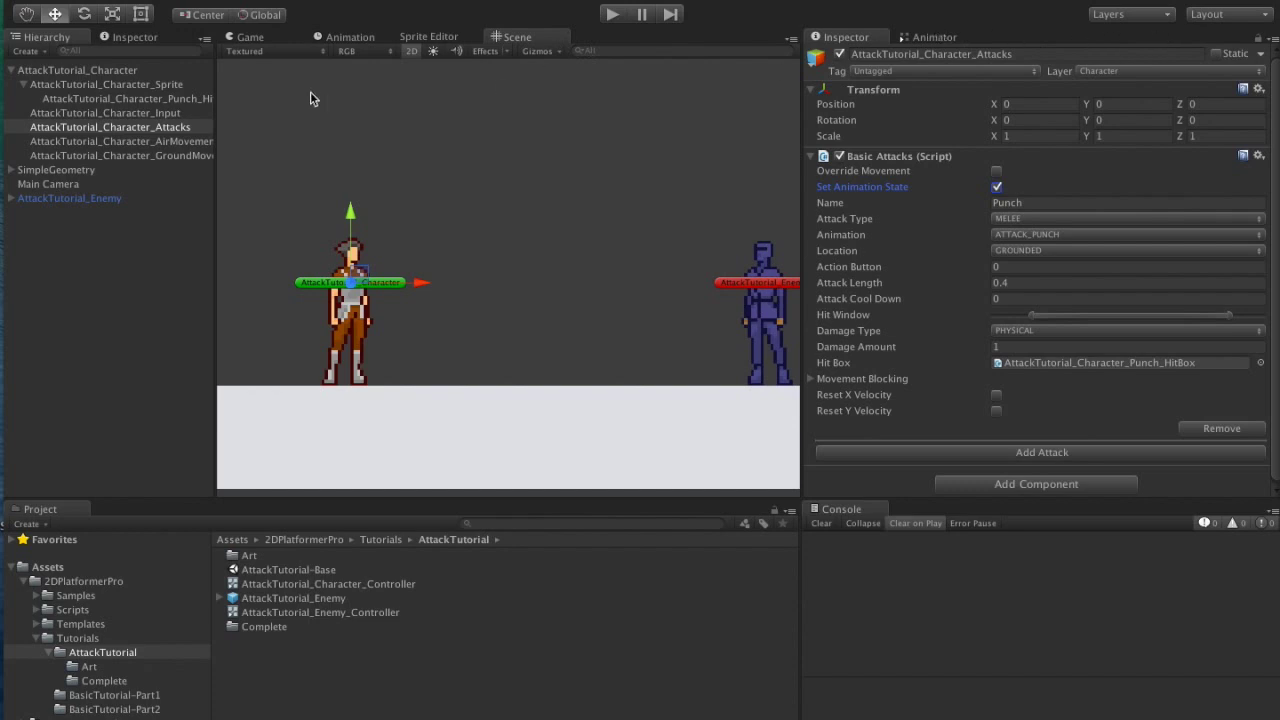
Open the character's Animator and arrange the five states under Any State.
left_click(185, 84)
left_click(933, 38)
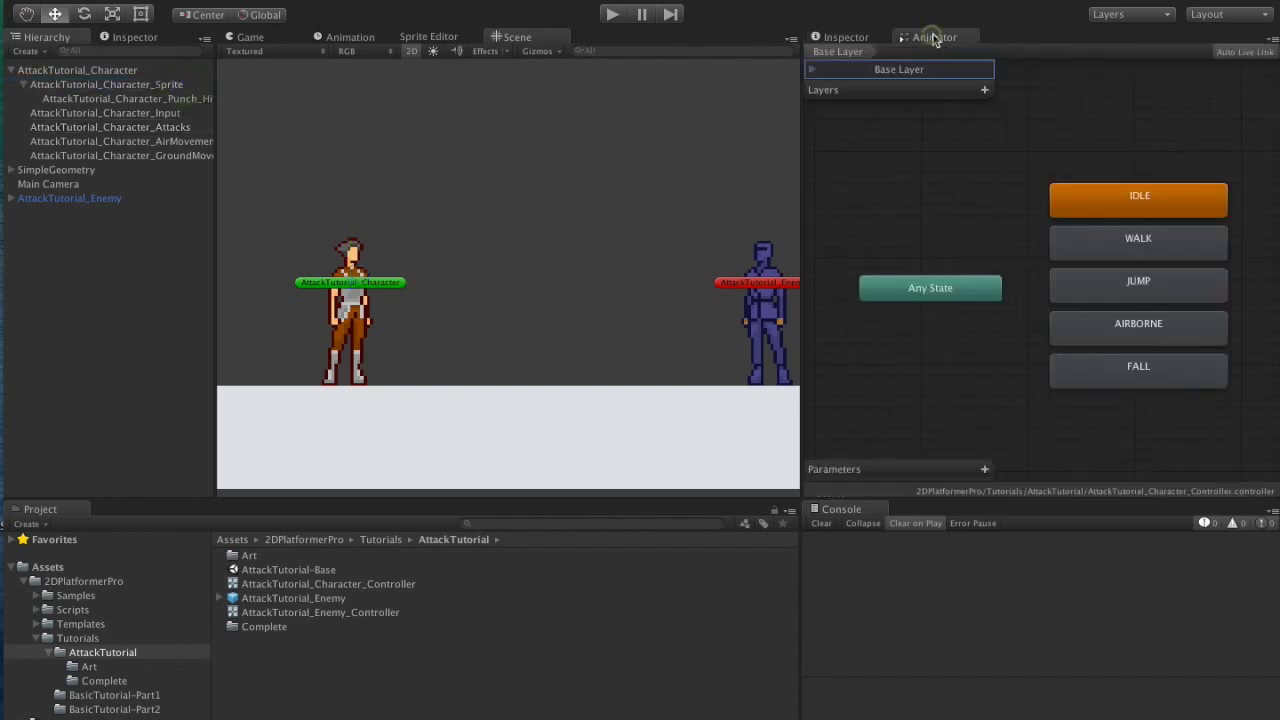
left_click_drag(940, 292, 938, 135)
left_click_drag(1024, 172, 1233, 496)
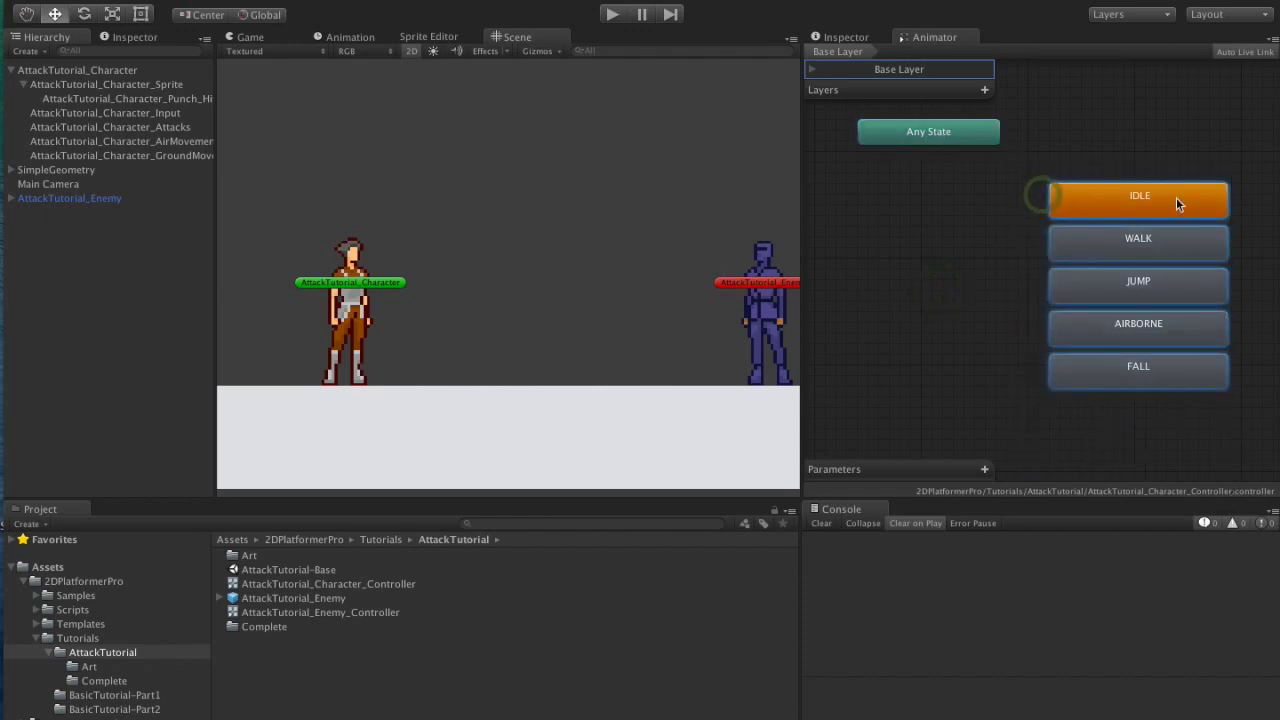
left_click_drag(1176, 197, 968, 193)
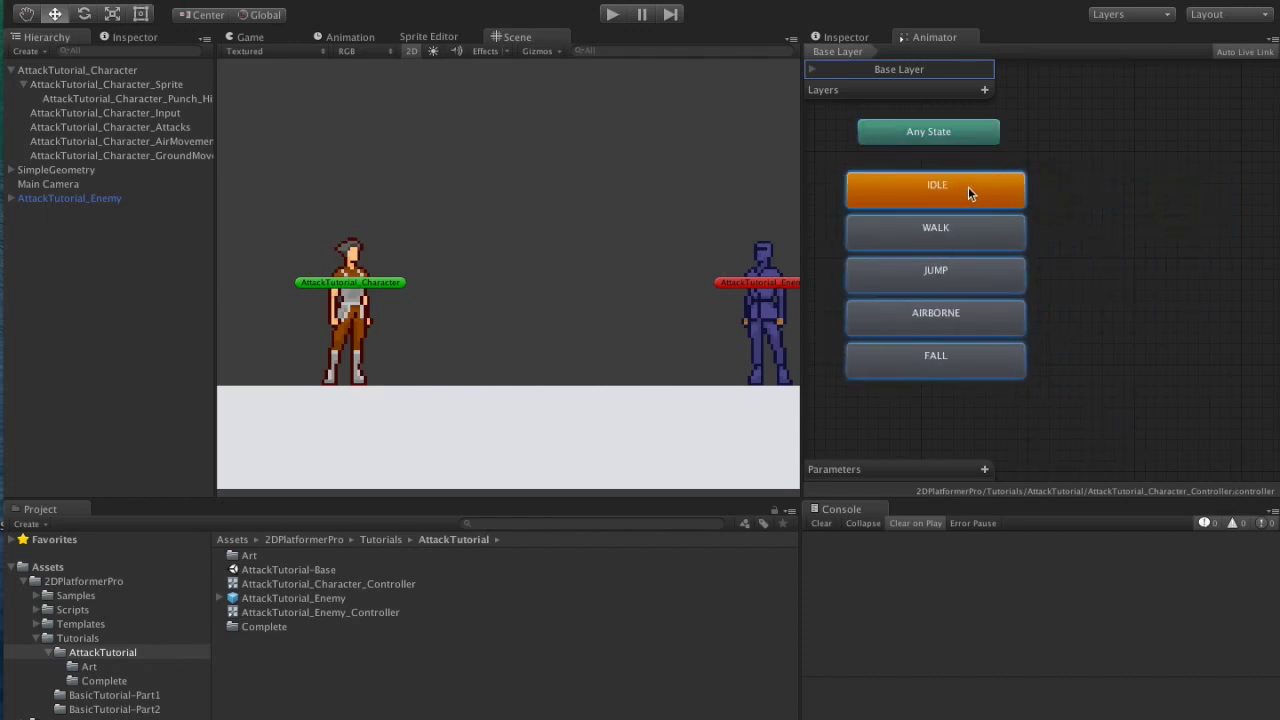
Create a new empty animator state named ATTACK_PUNCH.
right_click(1091, 189)
mouse_move(1000, 191)
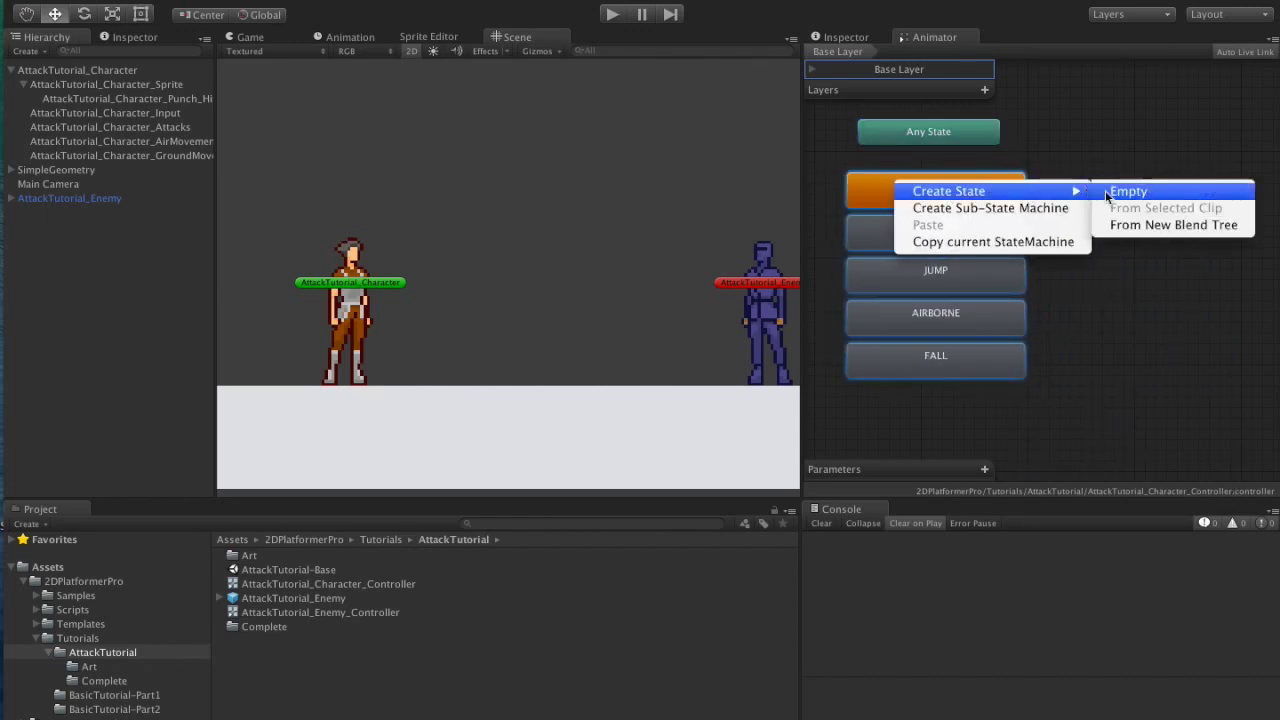
left_click(1125, 192)
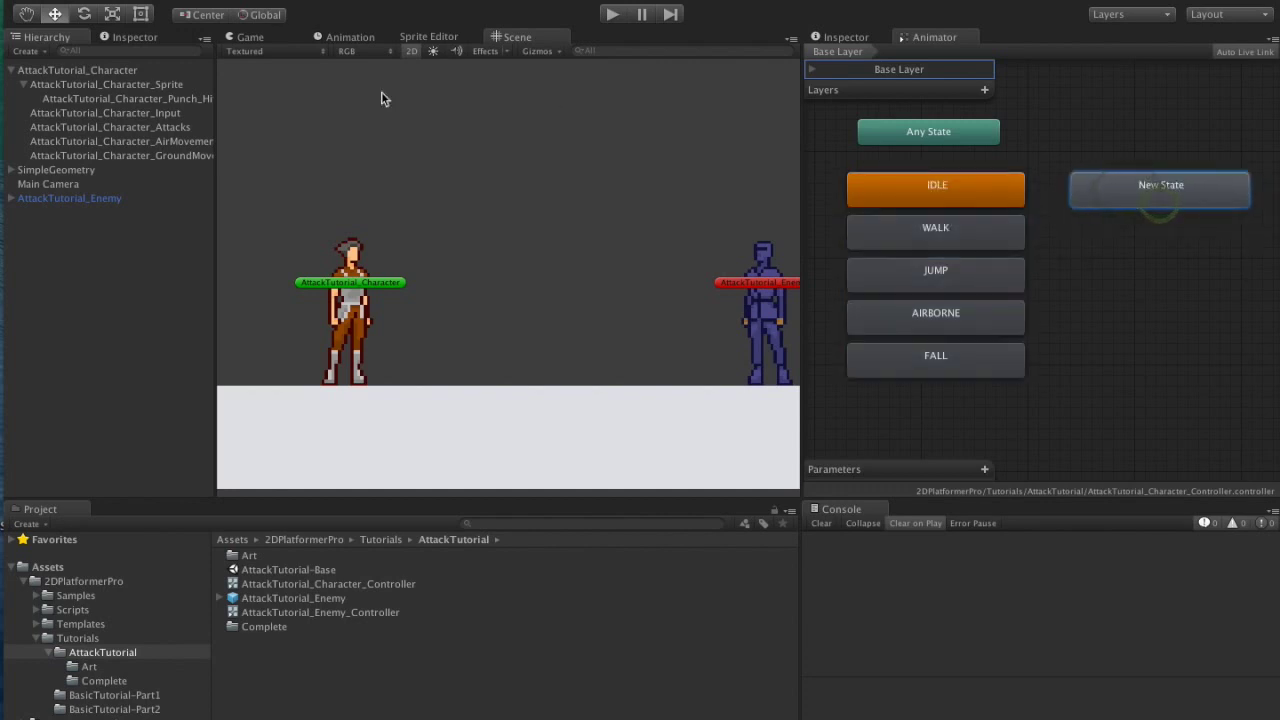
left_click(136, 38)
left_click(100, 56)
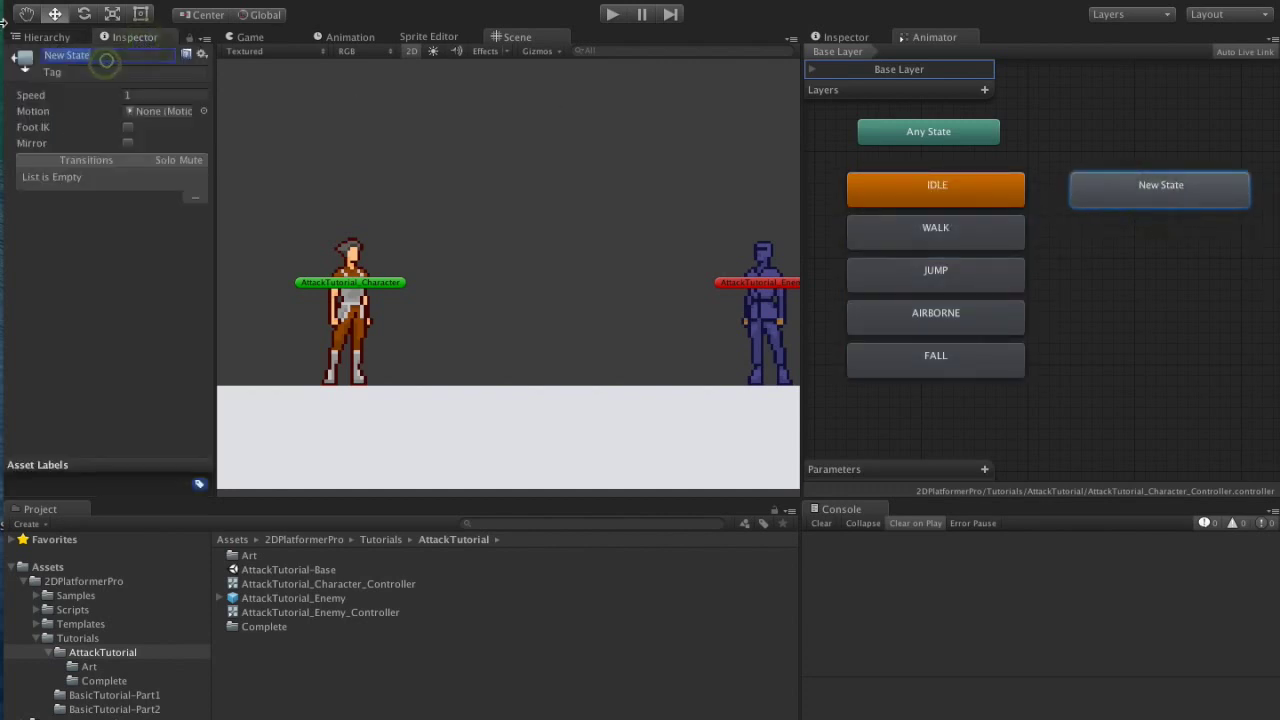
type("ATTACK_PUNCH")
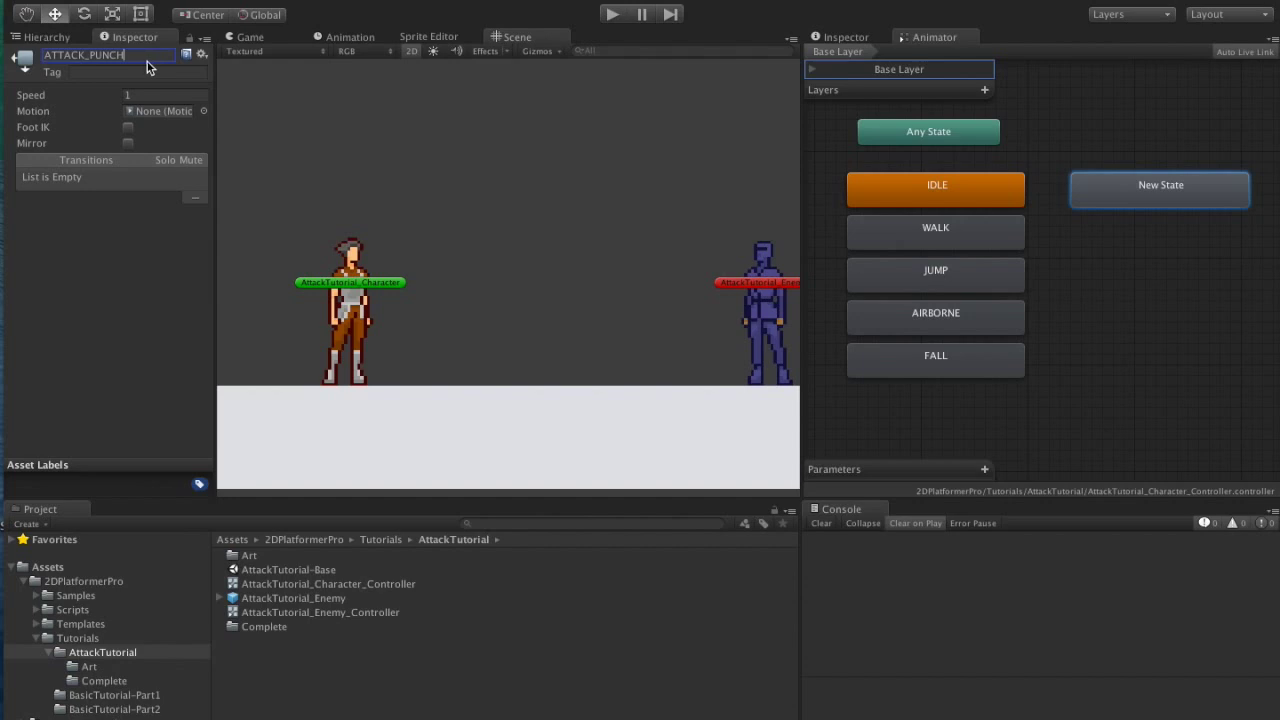
key("Return")
Use the AttackTutorial_Character_Punch clip as the state's motion and return to the Game view.
left_click(82, 667)
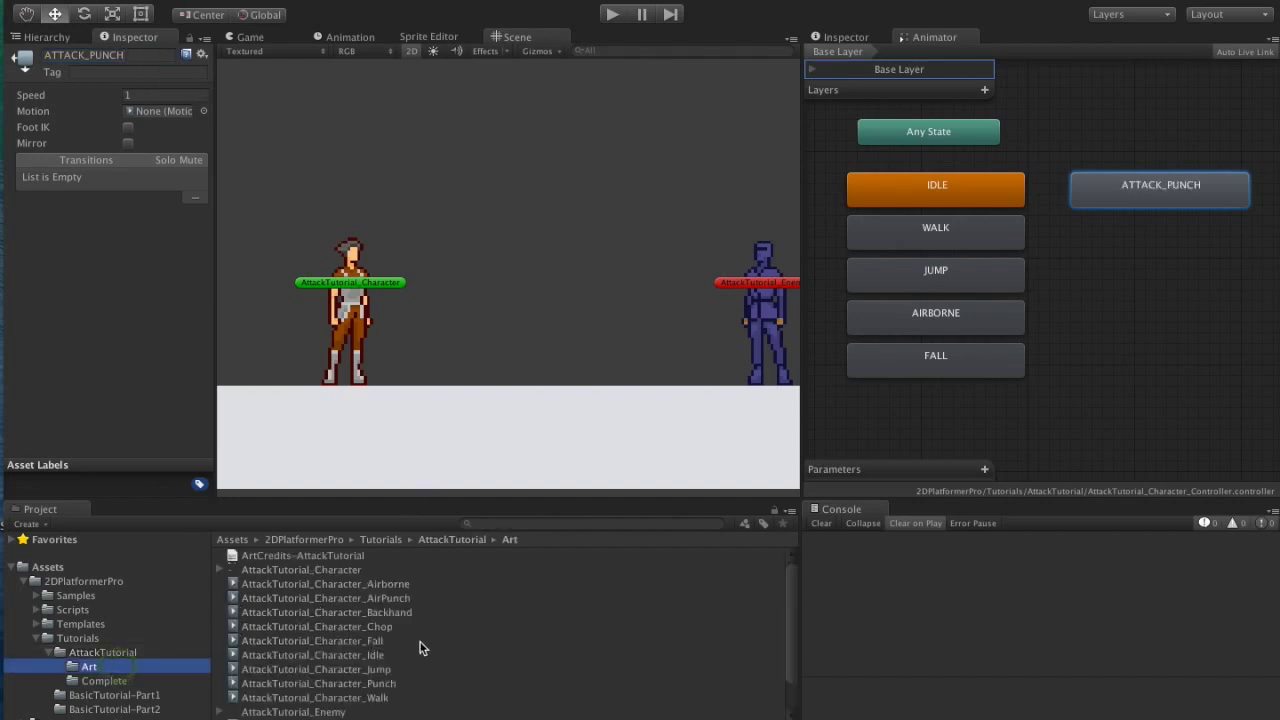
left_click_drag(386, 688, 155, 120)
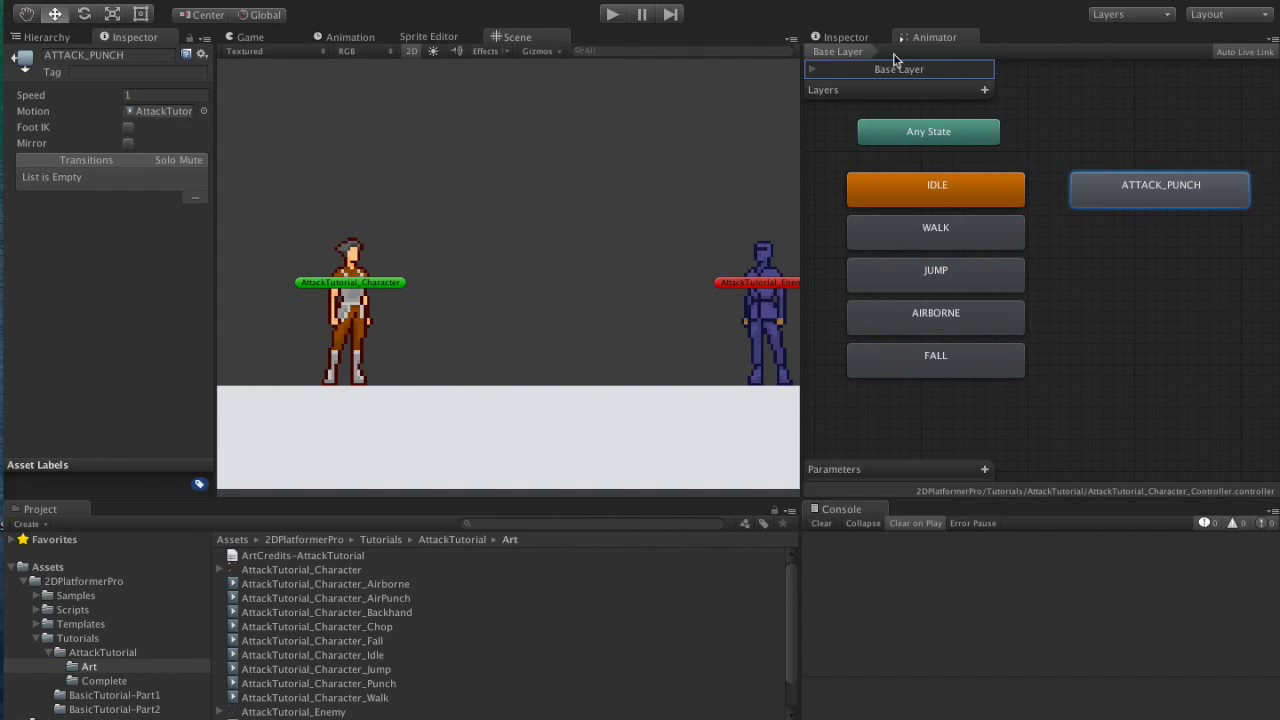
left_click(845, 37)
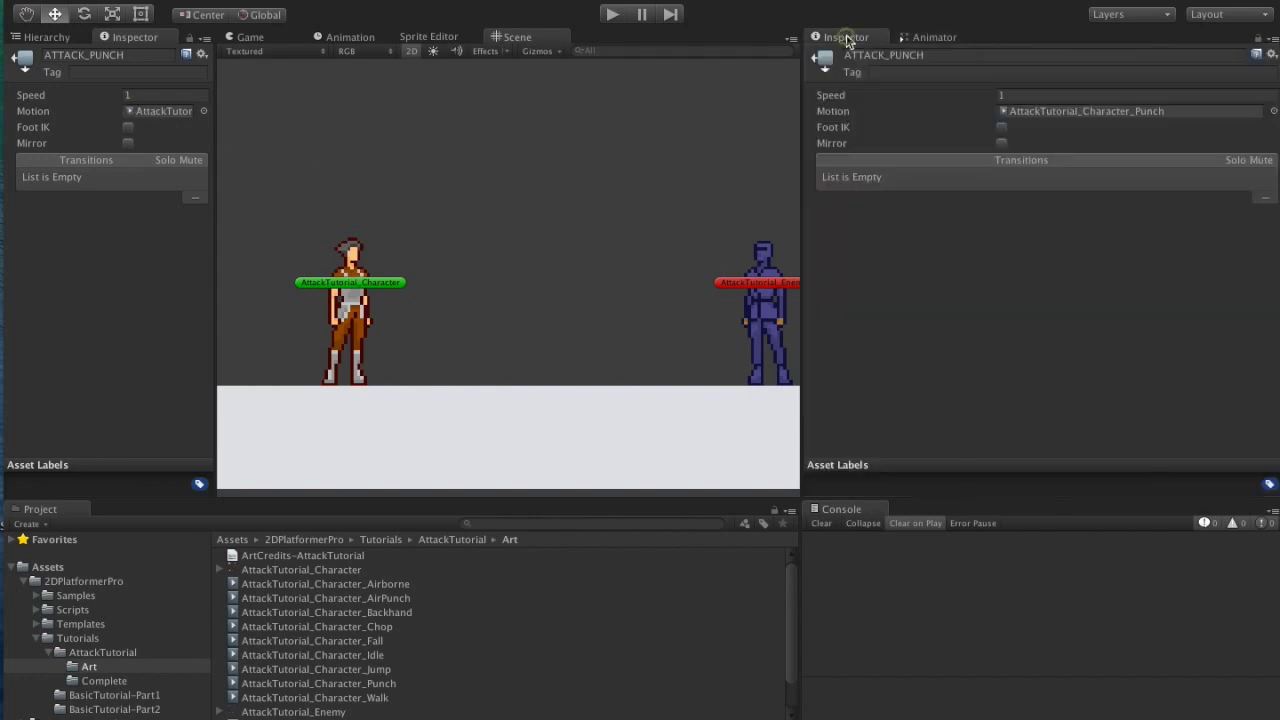
left_click(256, 37)
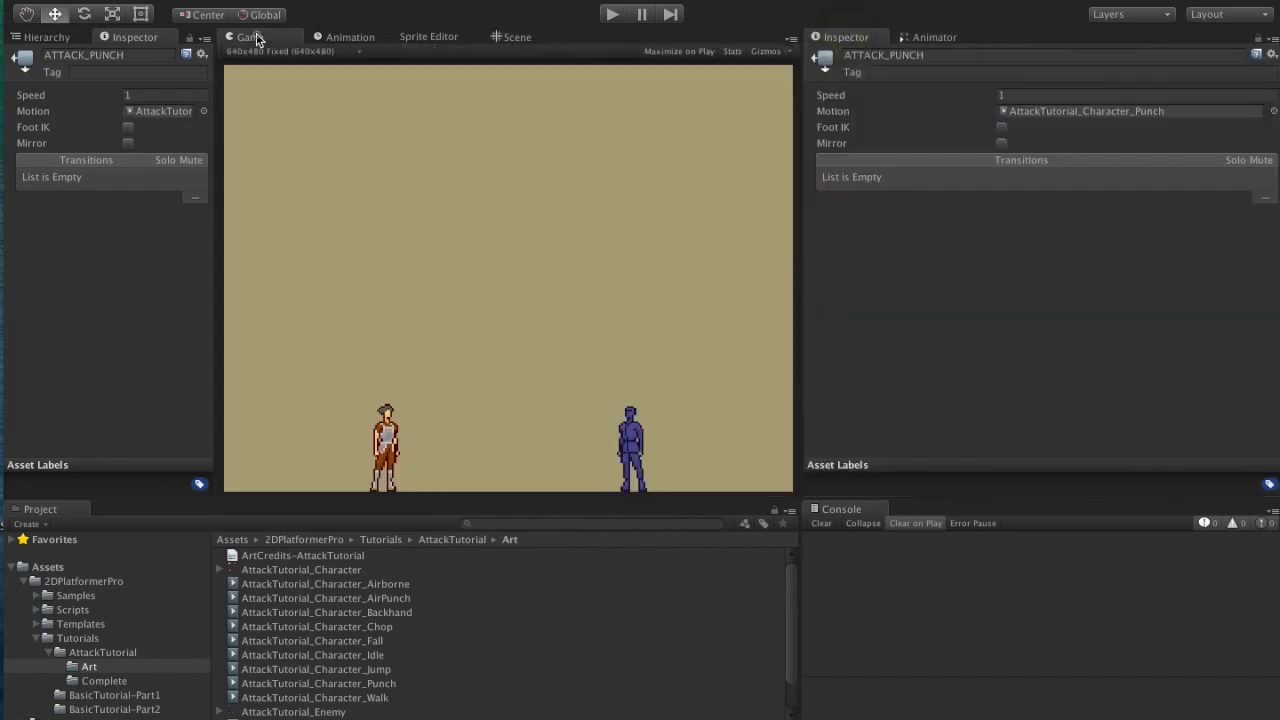
left_click(50, 38)
Play the game, walk right and punch the enemy twice with Z until it falls, then jump.
left_click(158, 127)
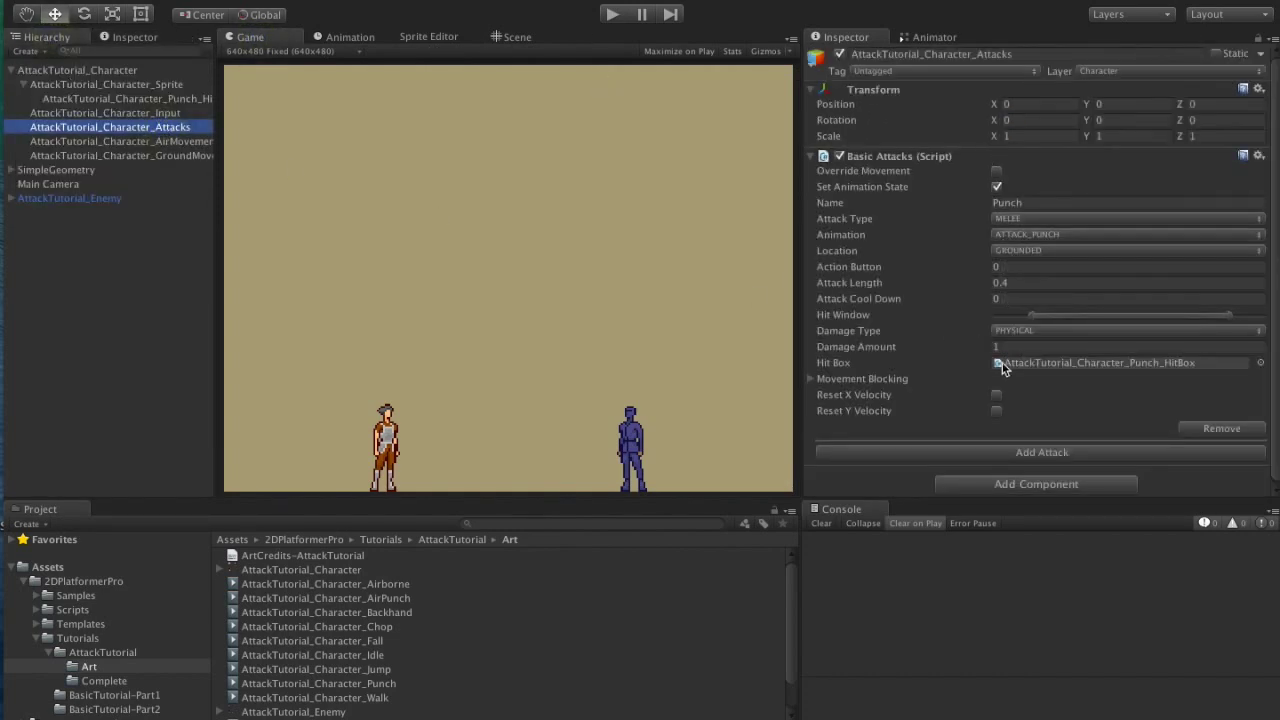
left_click(613, 15)
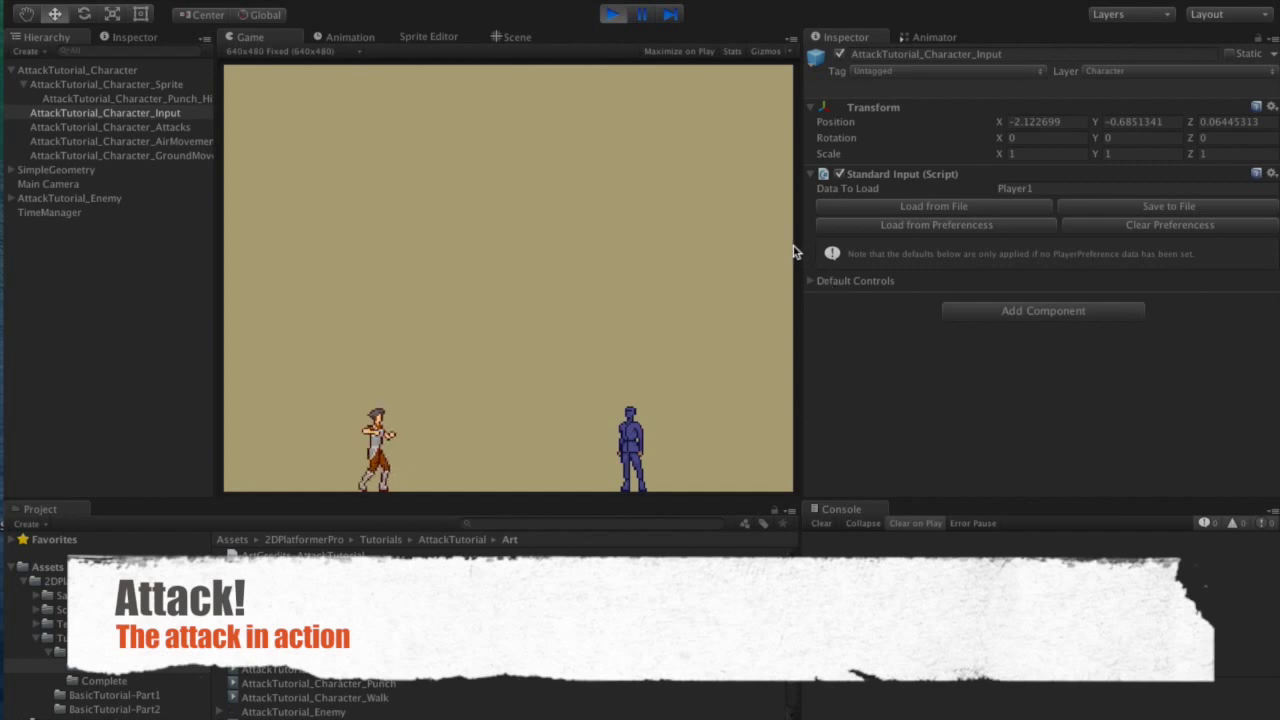
left_click(728, 217)
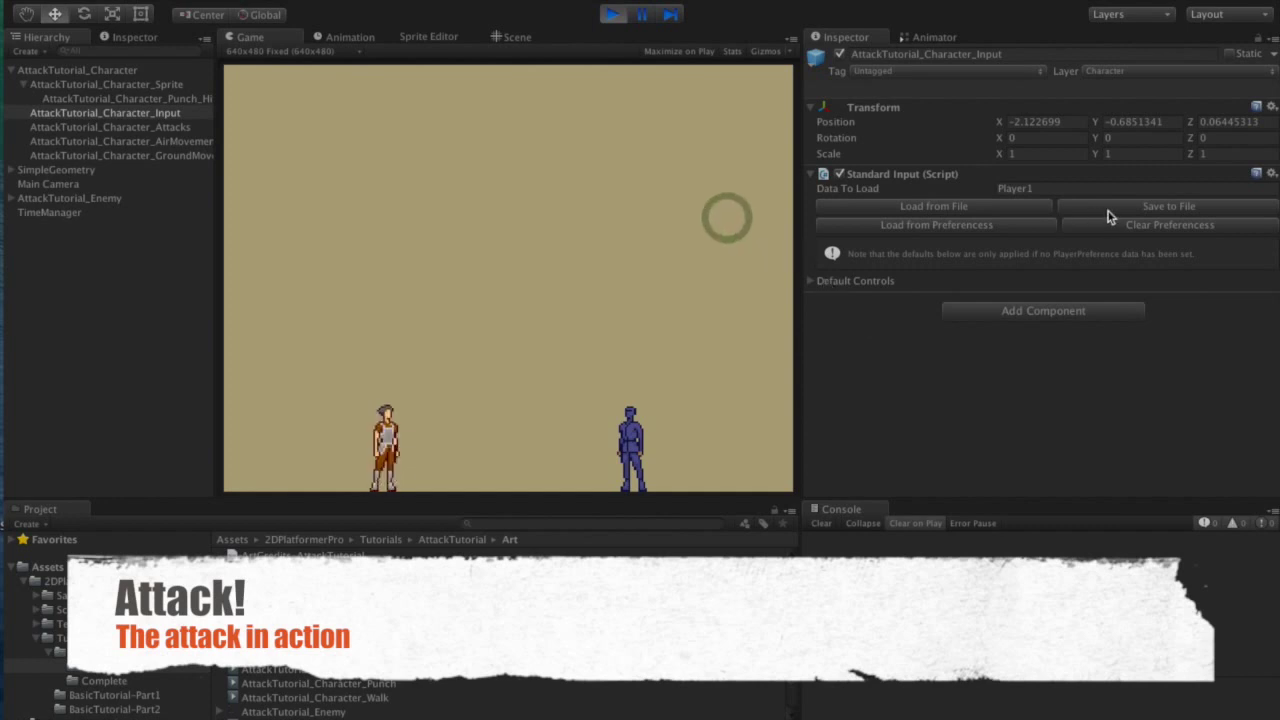
key("Right")
key("z")
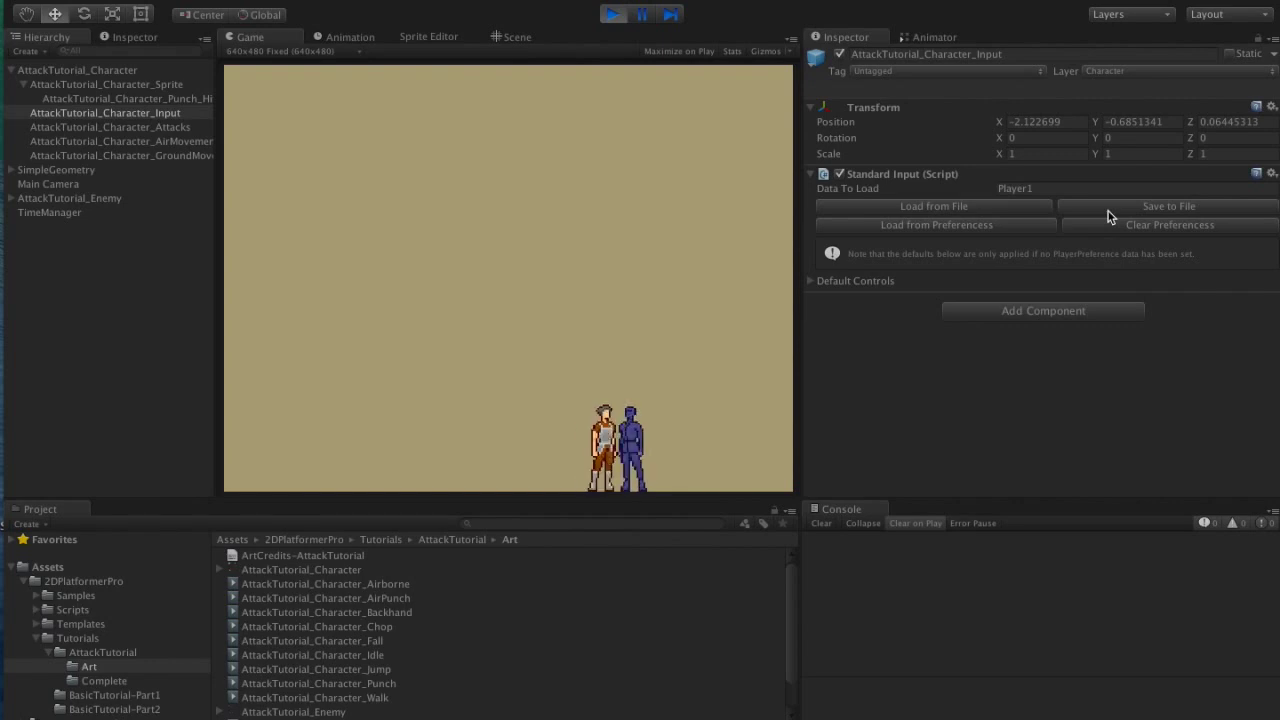
key("z")
key("Left")
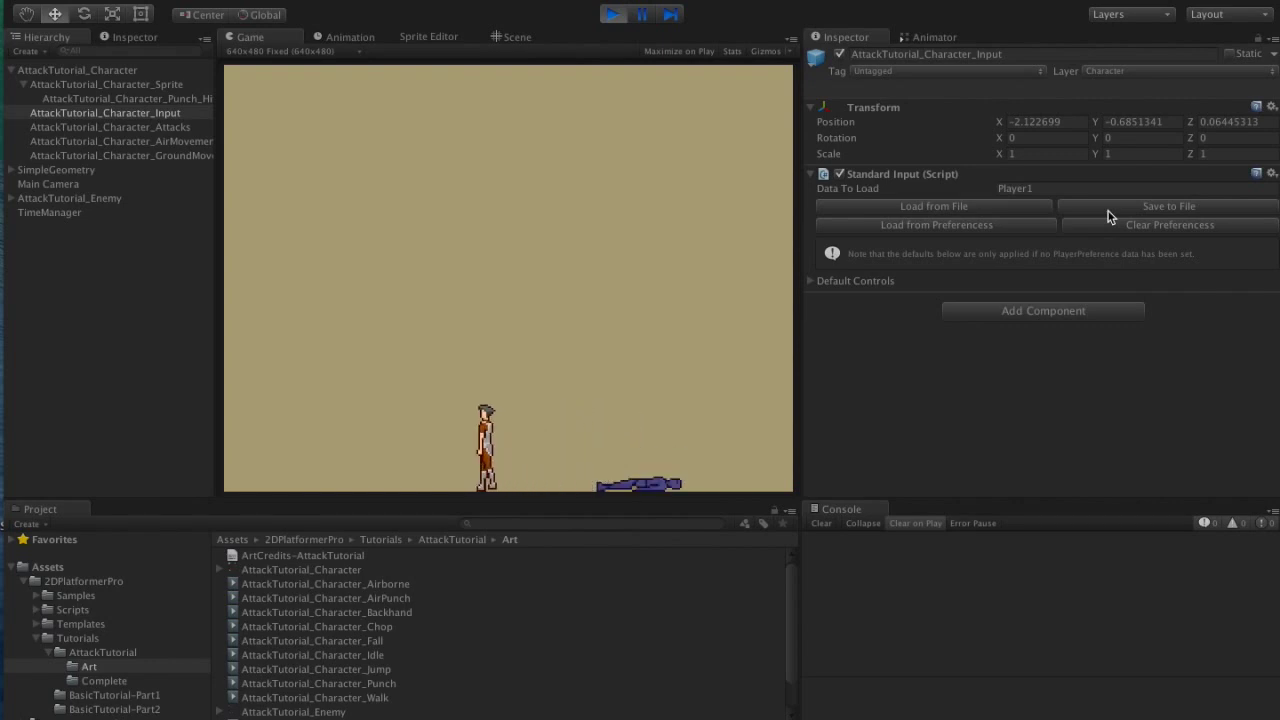
key("space")
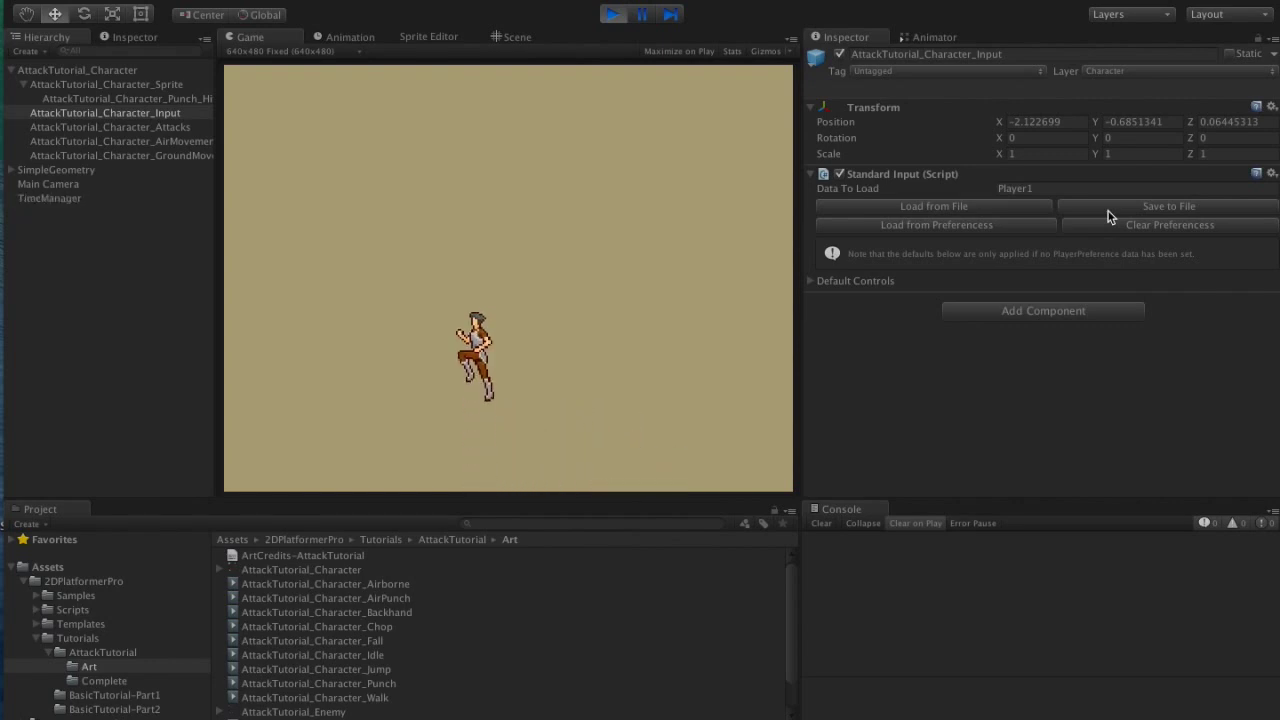